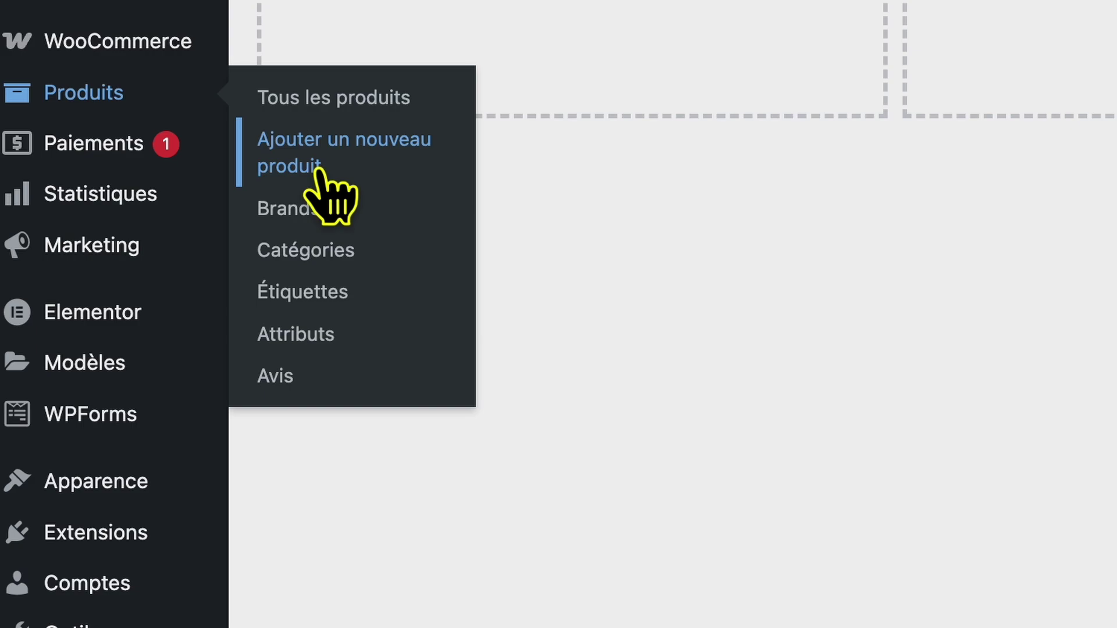
Create a new product named "Test photos" and fill its description with the handmade stoneware vase text beginning "Apportez une touche d'élégance brute".
left_click(320, 167)
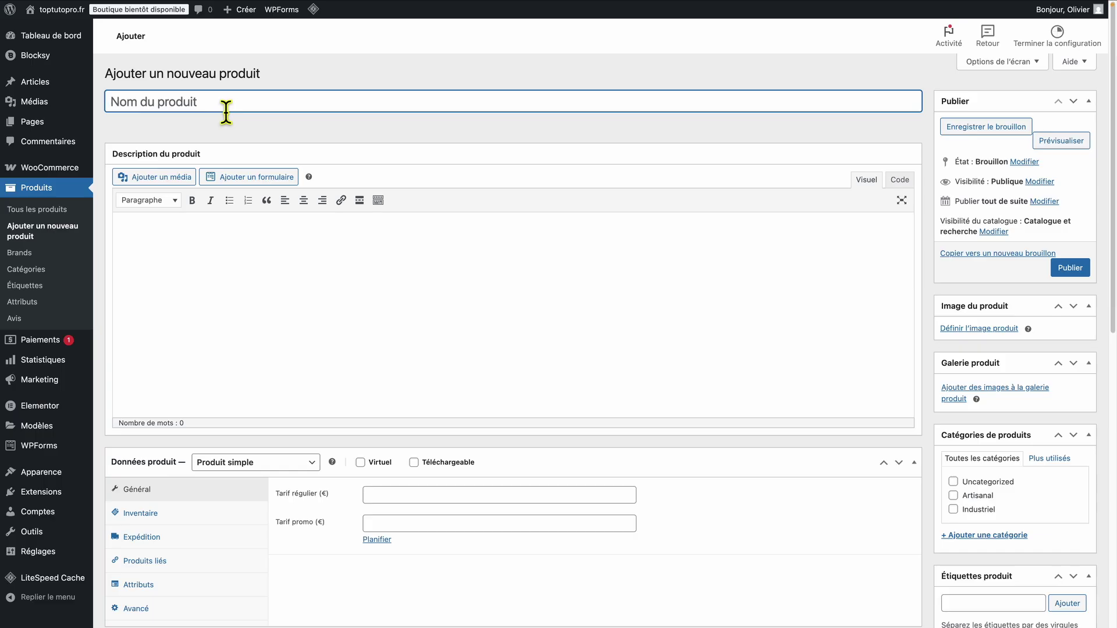
type("Test photos")
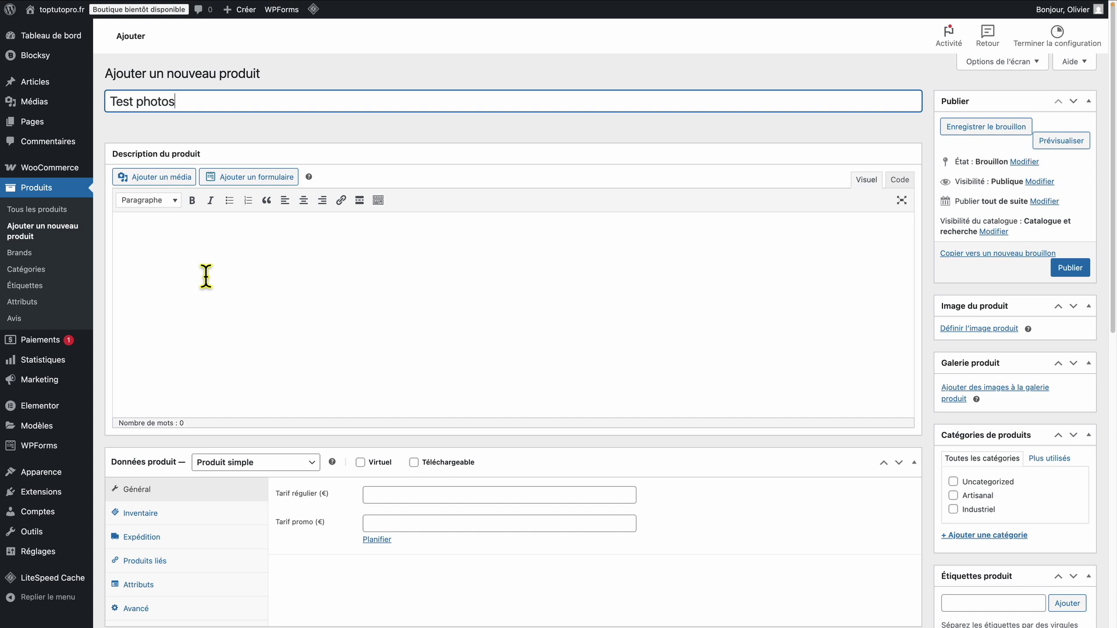
left_click(206, 276)
type("Apportez une touche d’élégance brute à votre intérieur avec ce vase en grès fabriqué à la main dans nos ateliers lyonnais. Chaque pièce est tournée avec soin par nos artisans, selon une méthode traditionnelle de poterie transmise depuis des générations. Grâce à sa cuisson à haute température, ce vase offre une excellente solidité tout en conservant une esthétique naturelle et sobre. Fabriqué à partir d’argile locale, sans produits chimiques, ce vase reflète notre engagement pour une création respectueuse de l’environnement. Sa texture légèrement granuleuse et sa teinte minérale lui confèrent un caractère unique, idéal pour accueillir des fleurs séchées ou sublimer une étagère. ➕ Un objet déco unique, durable, et engagé. 📦 Pièce en série limitée – ne tardez pas à l’adopter !")
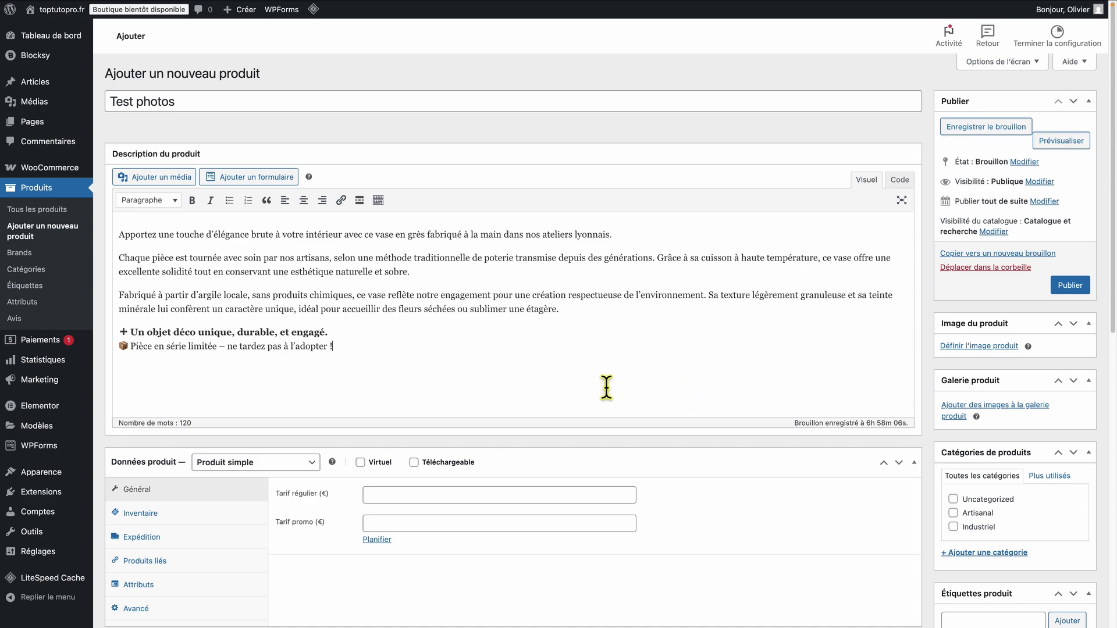
Keep the product type as Produit simple and set the regular price to 25,00 € and the promotional price to 22,00 €.
scroll(599, 387, "down", 5)
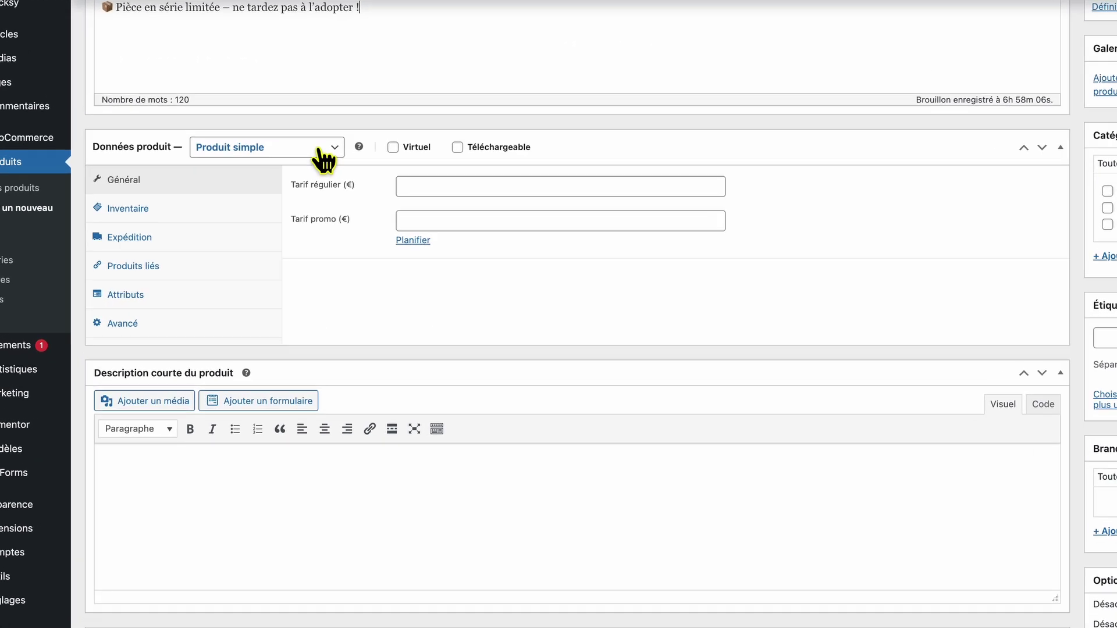
left_click(300, 178)
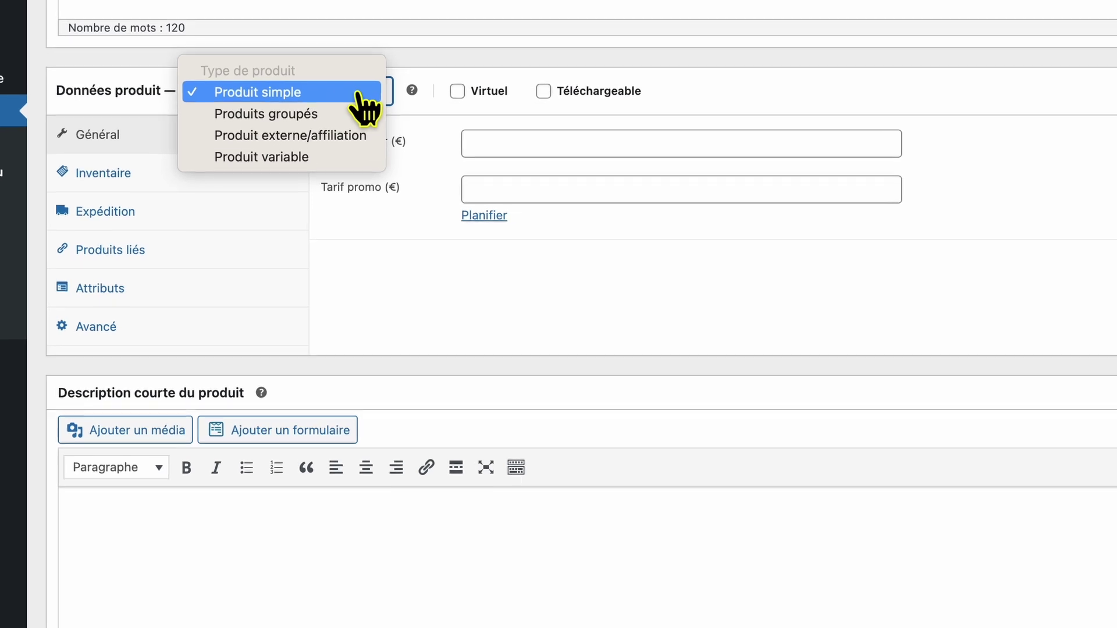
left_click(357, 96)
left_click(465, 144)
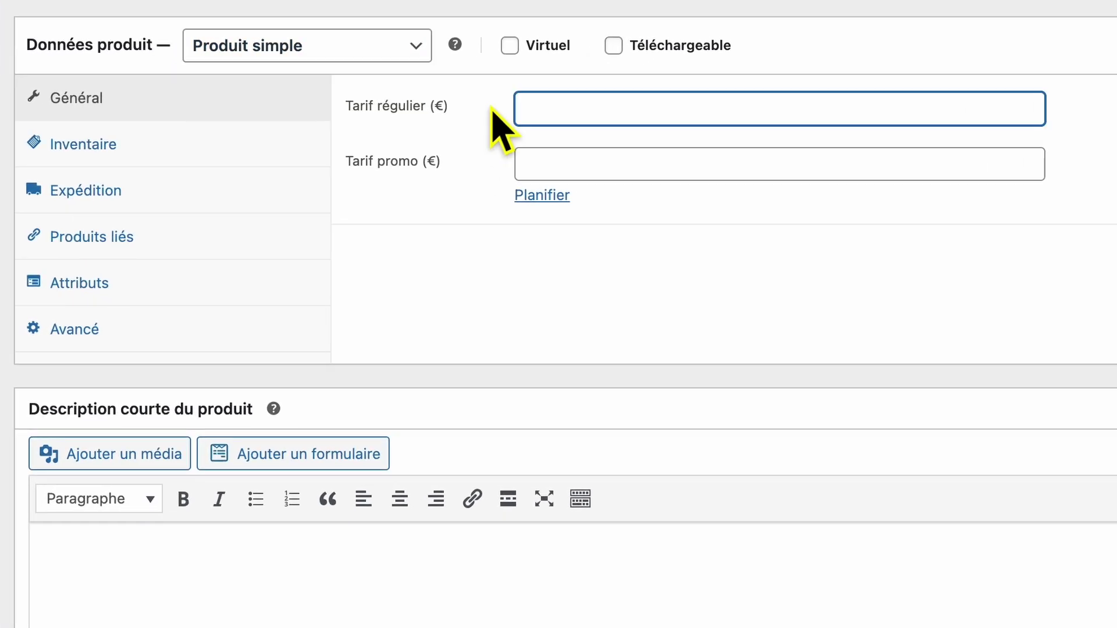
type("25,00")
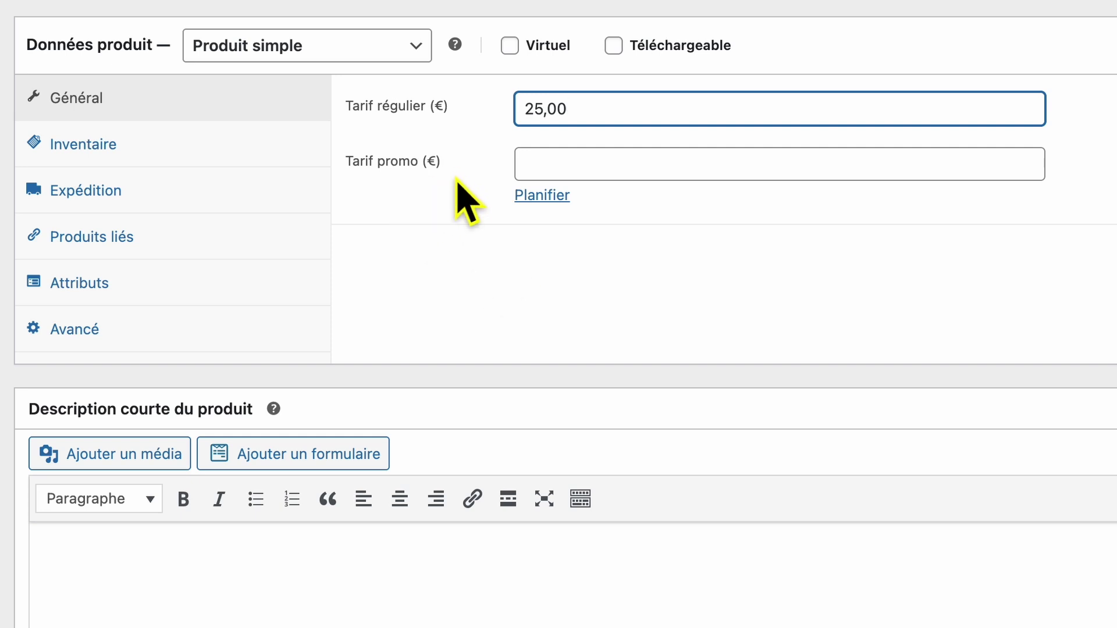
left_click(608, 164)
type("22,00")
Enable stock tracking for the product with a quantity of 100 and a low-stock threshold of 10.
left_click(195, 150)
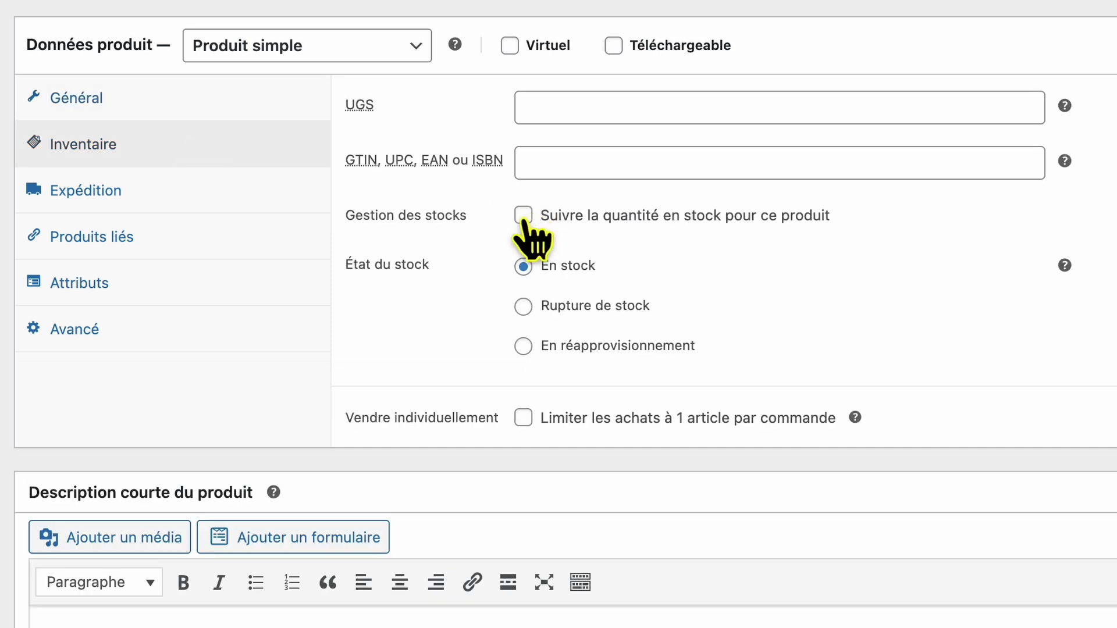
left_click(523, 216)
left_click(576, 280)
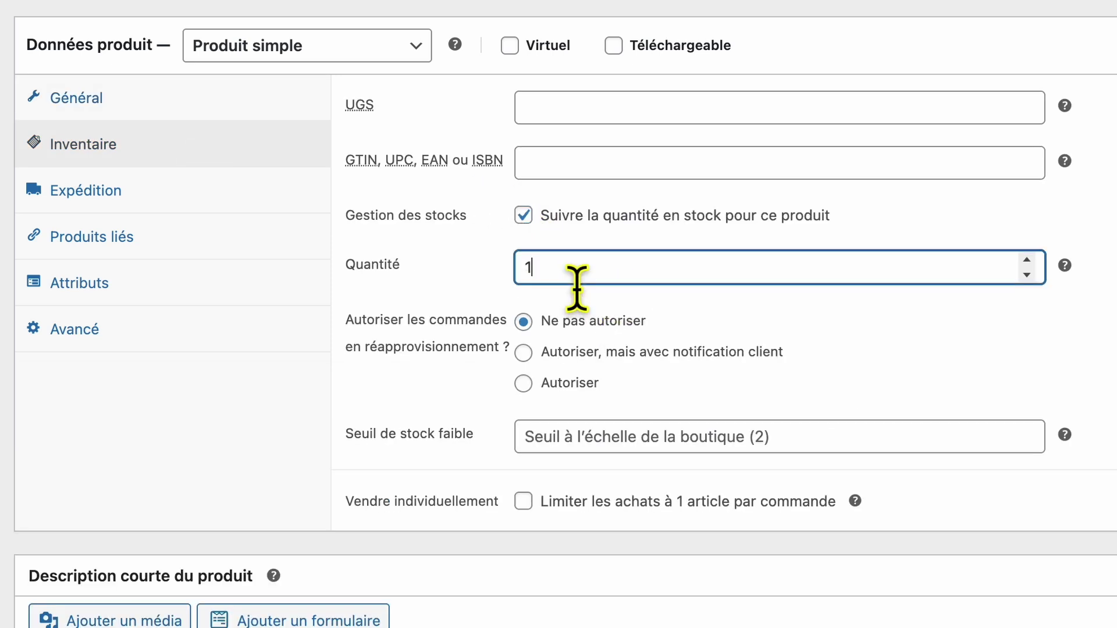
type("00")
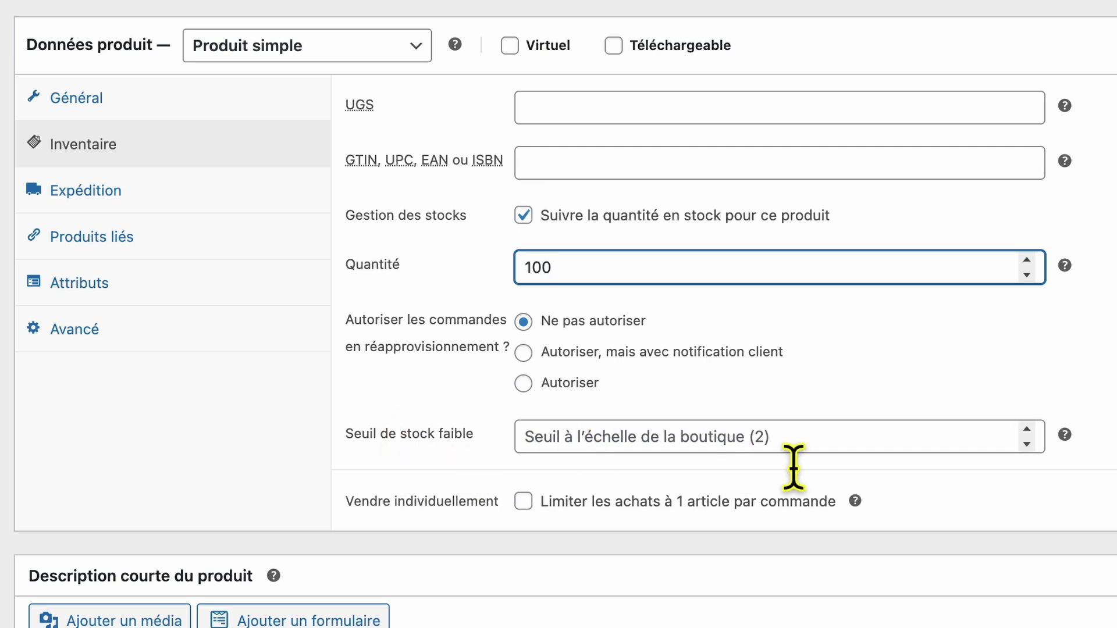
left_click(836, 451)
type("10")
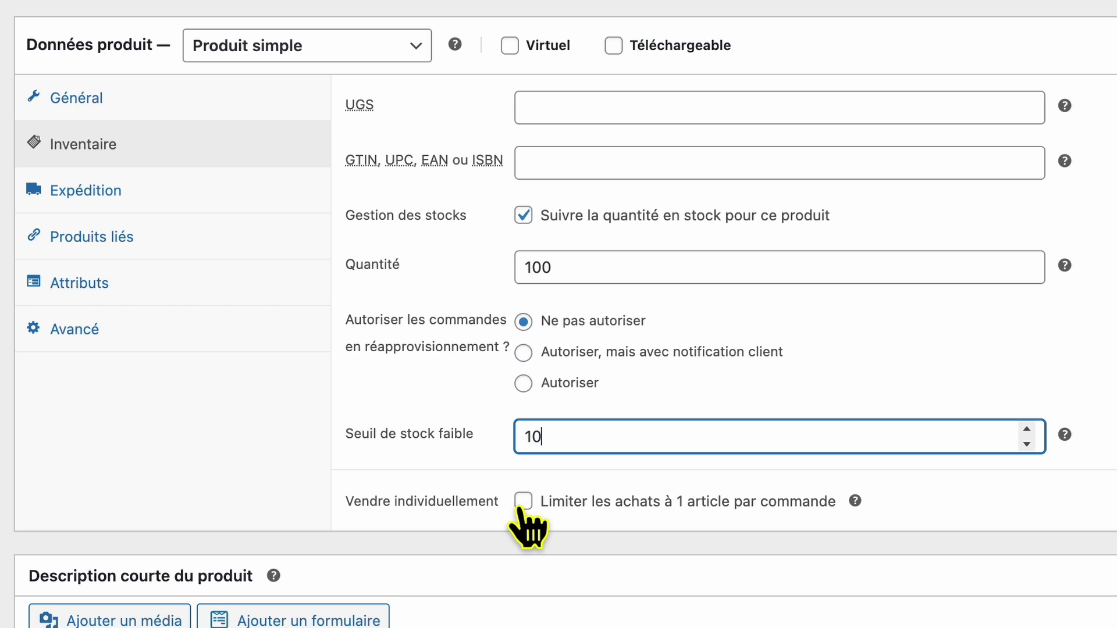
Add "Vase en grès artisanal calebasse", "Vase numéro 2" and "Vases maisons - Nature" as suggested products.
left_click(188, 199)
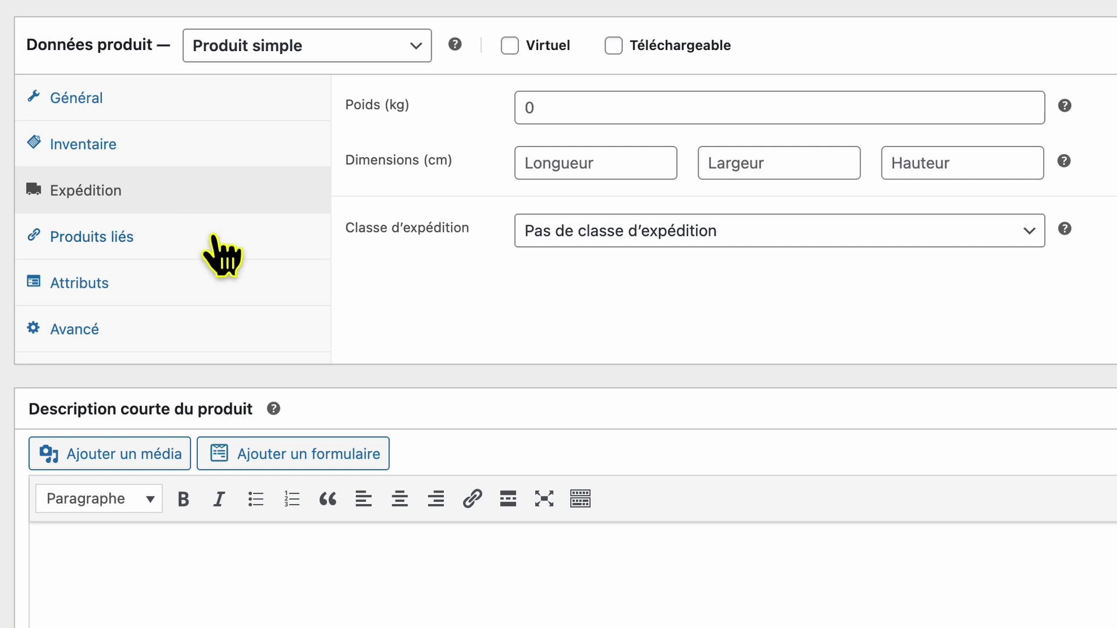
left_click(213, 235)
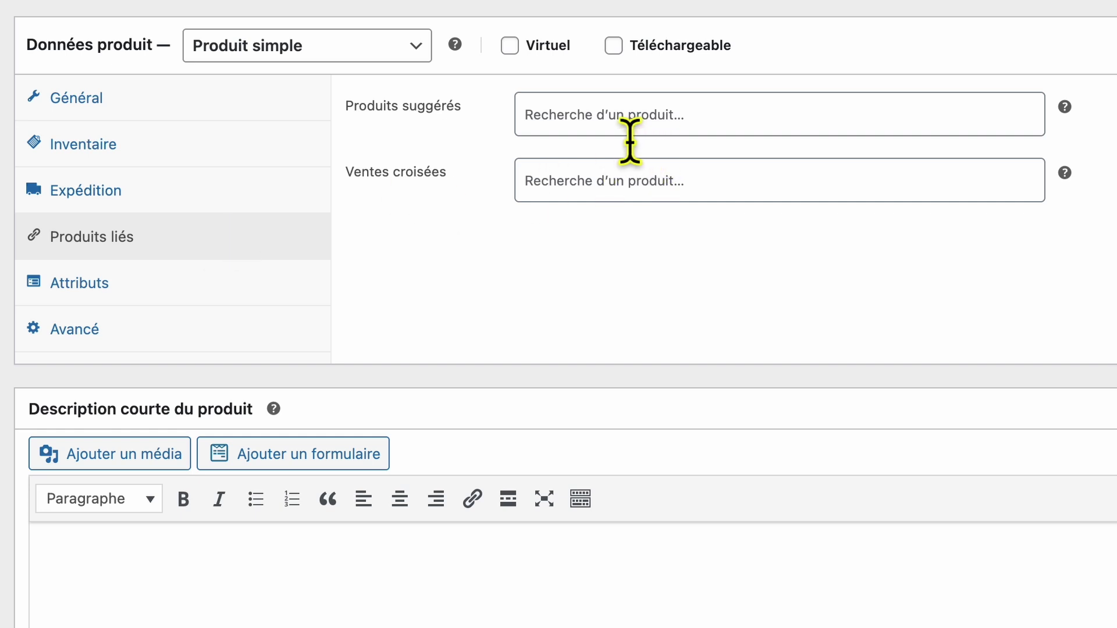
left_click(630, 135)
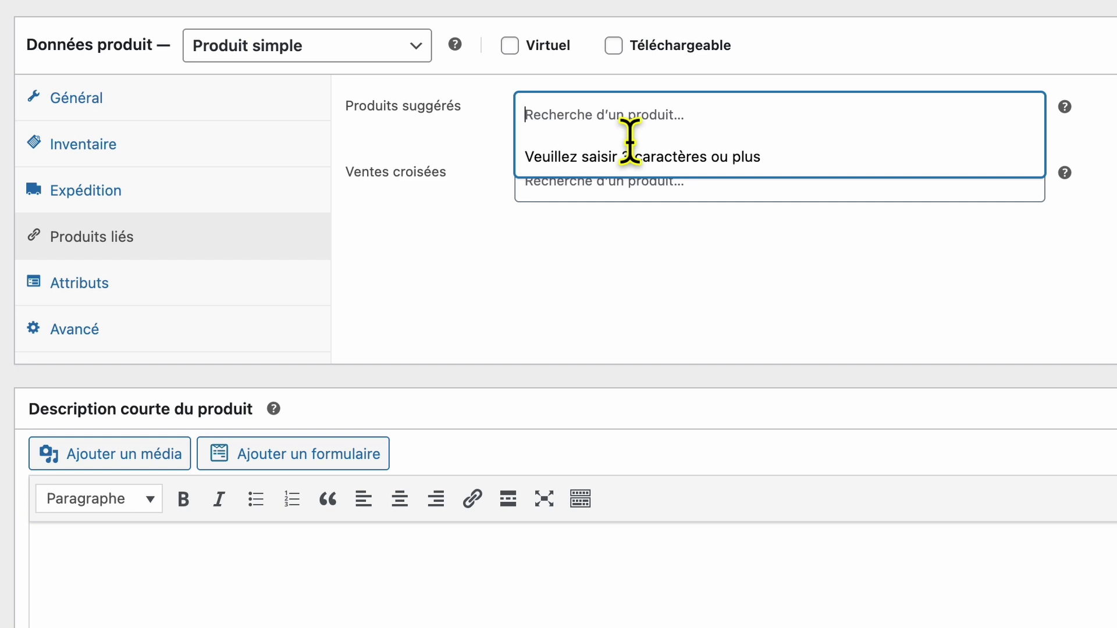
type("vase")
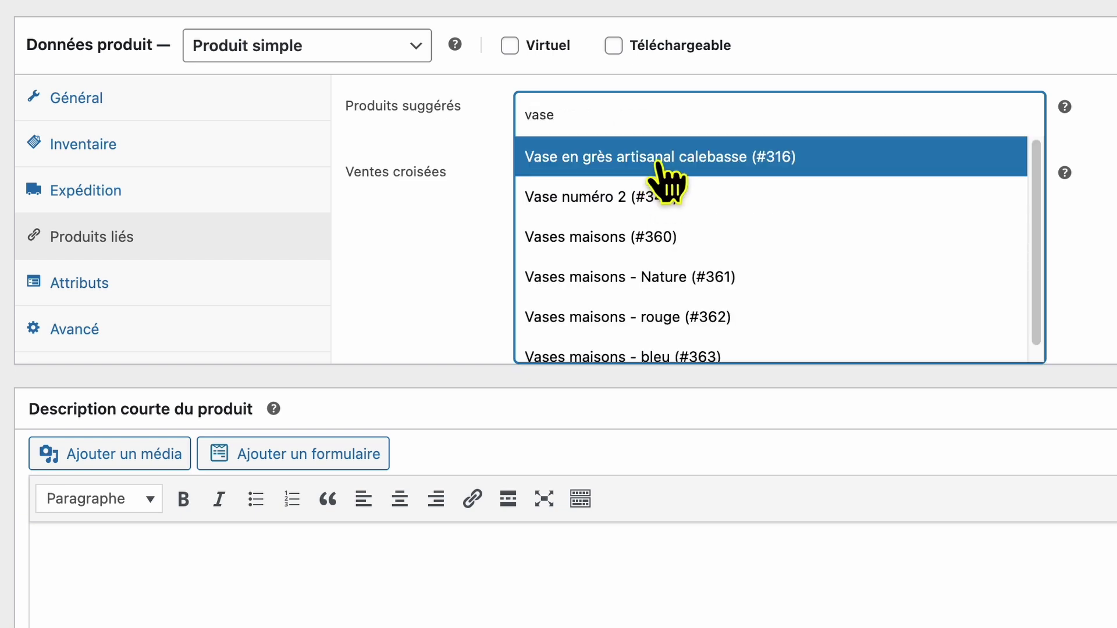
left_click(675, 166)
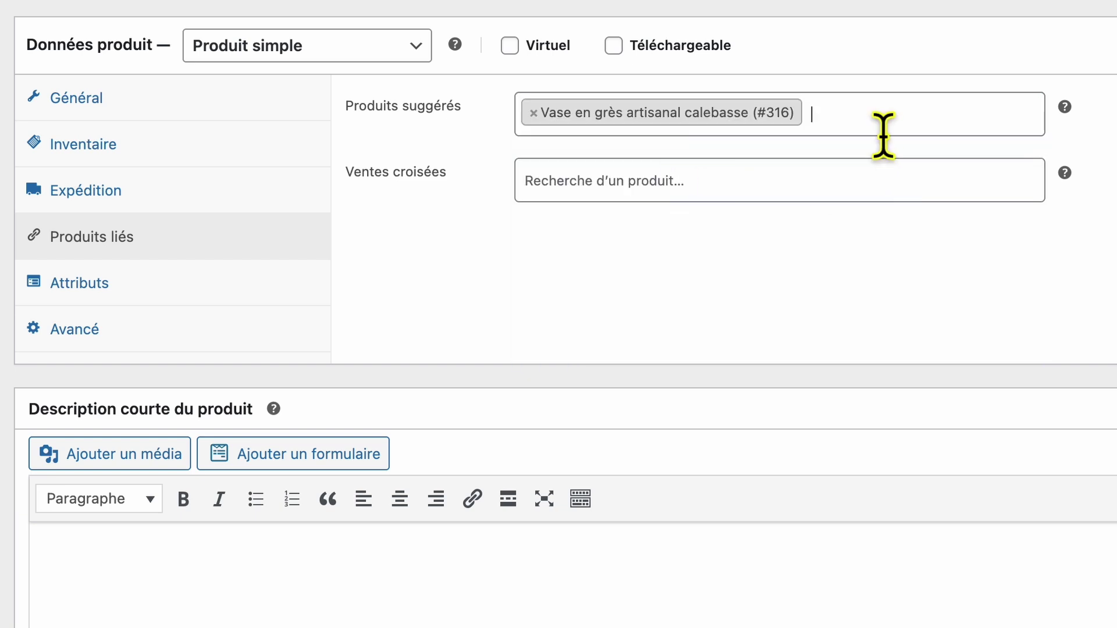
left_click(882, 132)
type("vase")
left_click(688, 219)
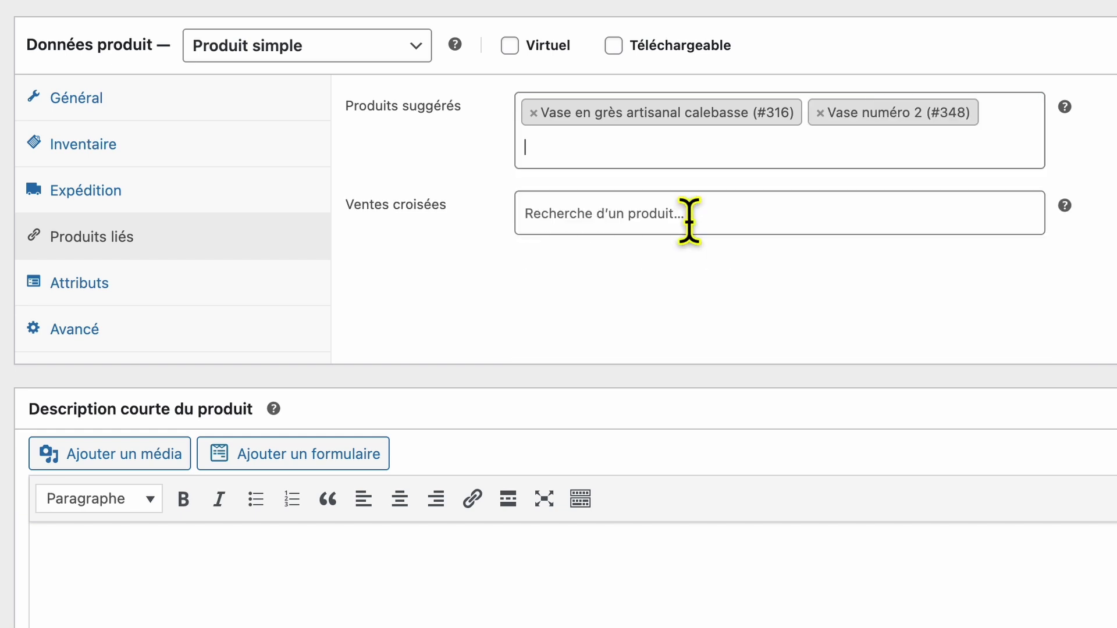
left_click(688, 166)
type("vase")
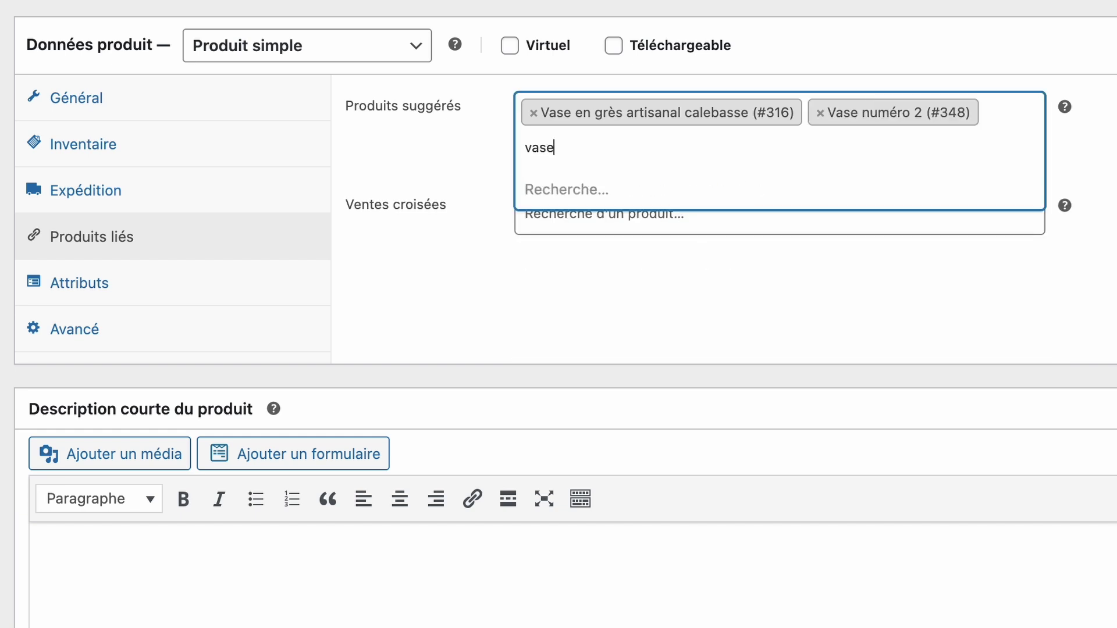
left_click(792, 314)
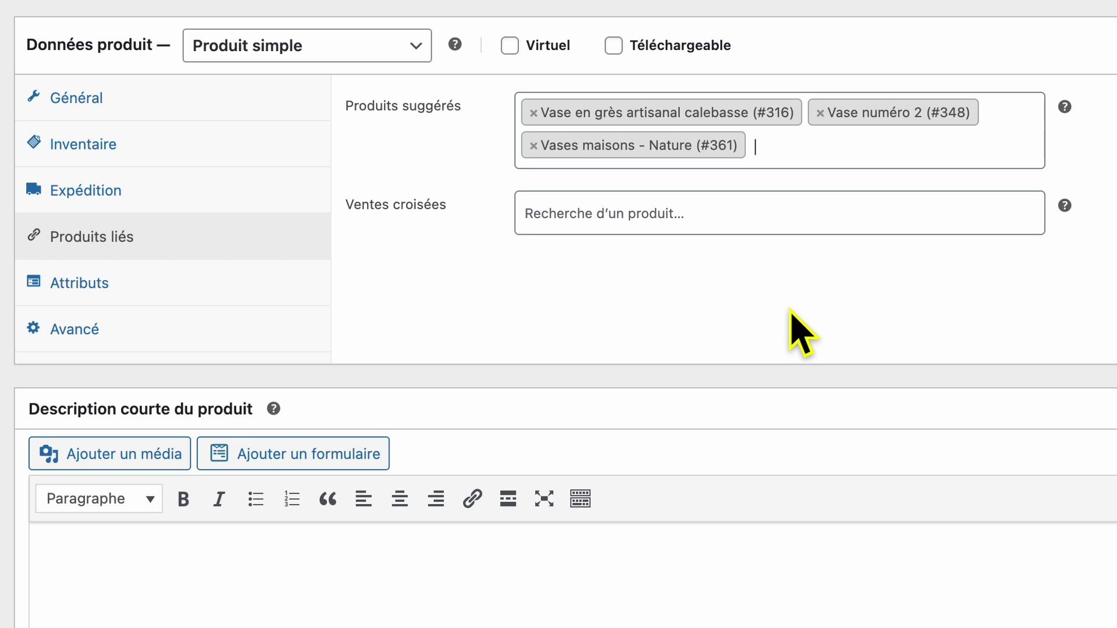
Fill the short product description with the bulleted list beginning "Vase en grès tourné à la main à Lyon".
left_click(267, 298)
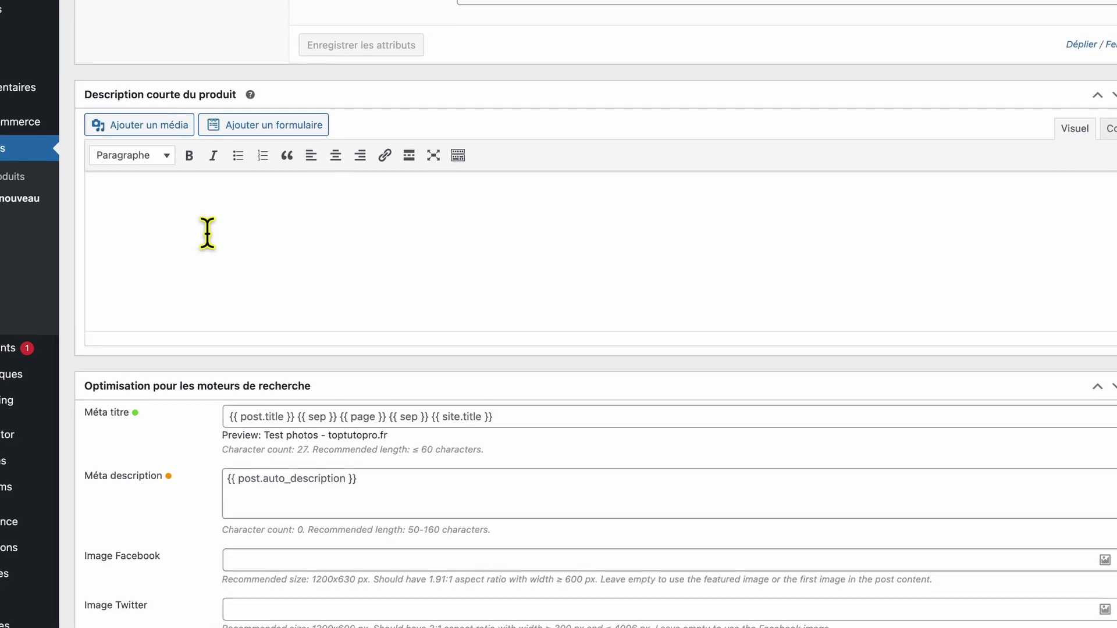
type("Vase en grès tourné à la main à Lyon 🇫🇷 Chaque pièce est unique (technique artisanale ancestrale) Matériaux 100 % naturels – cuisson à haute température Finition brute et minimaliste, adaptée à tous les styles Respect de l’environnement & production locale ♻️")
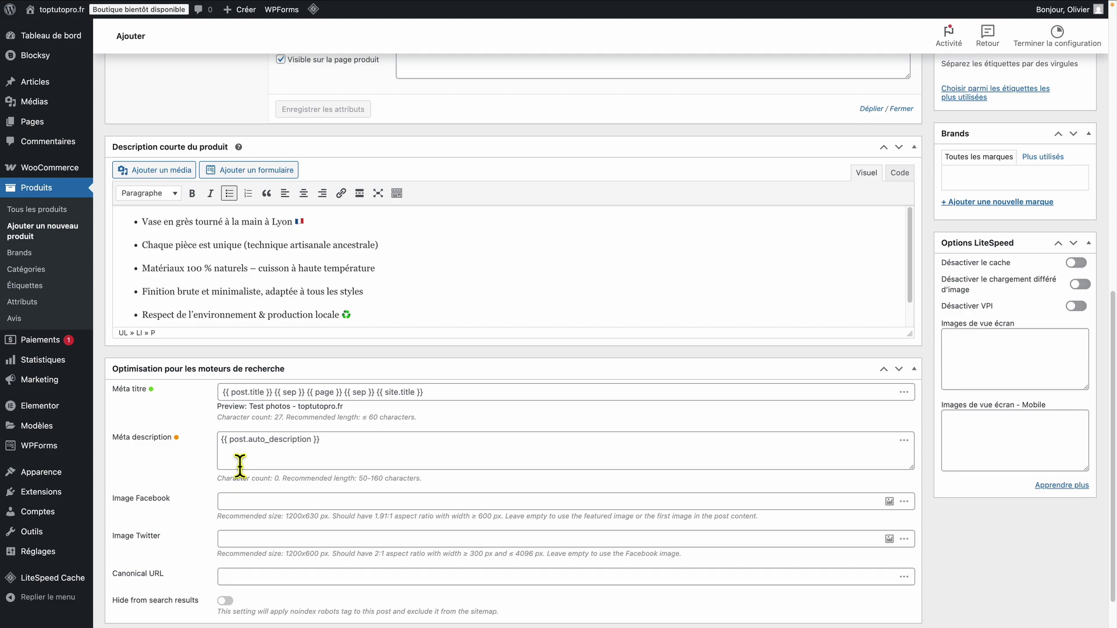
Upload vase en grès 10.avif to 16.avif from the photos vases folder and set vase en grès 11 as the product image.
scroll(780, 453, "up", 10)
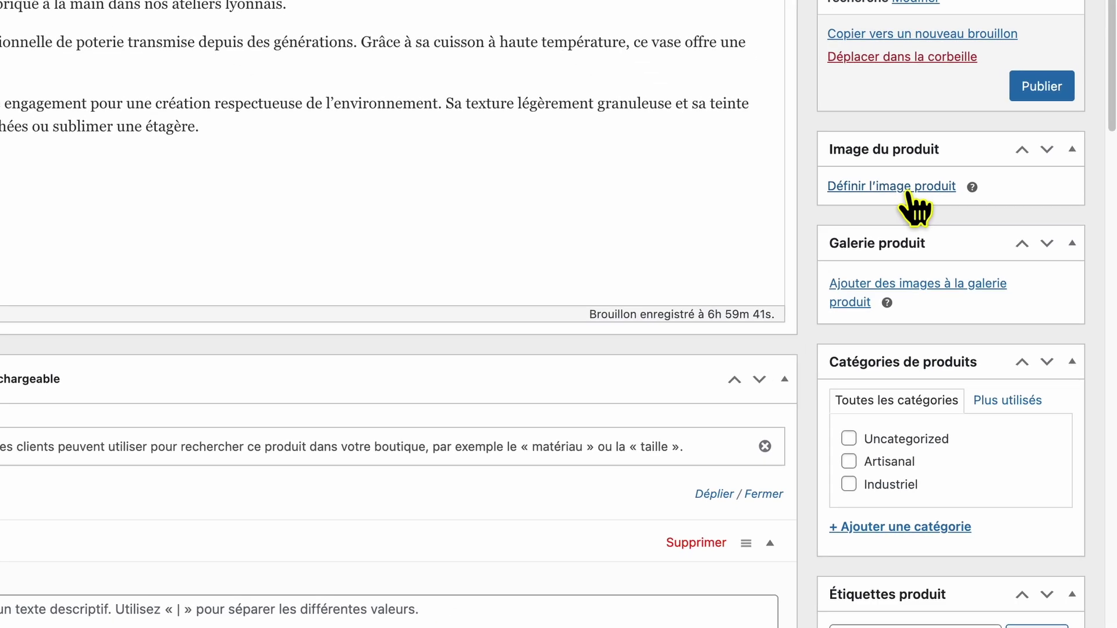
left_click(858, 96)
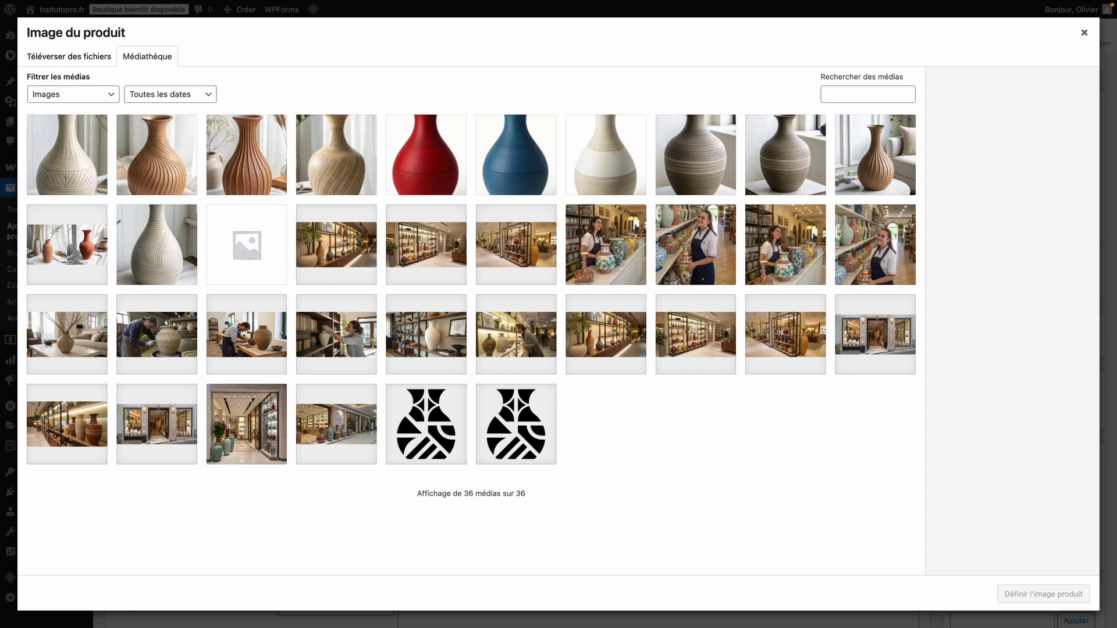
left_click(79, 58)
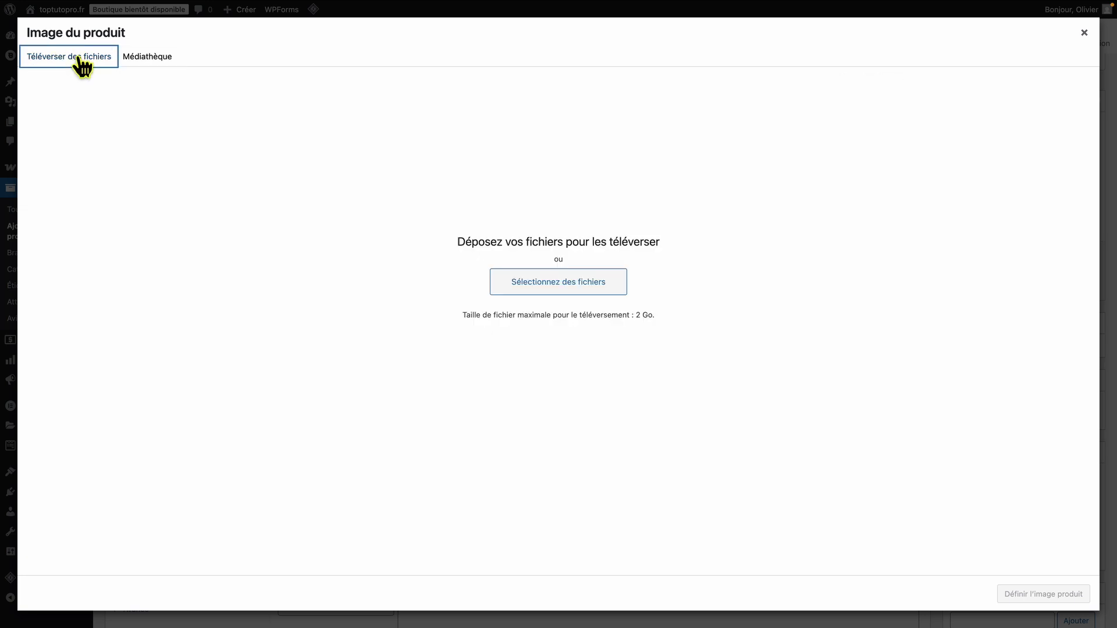
left_click(525, 284)
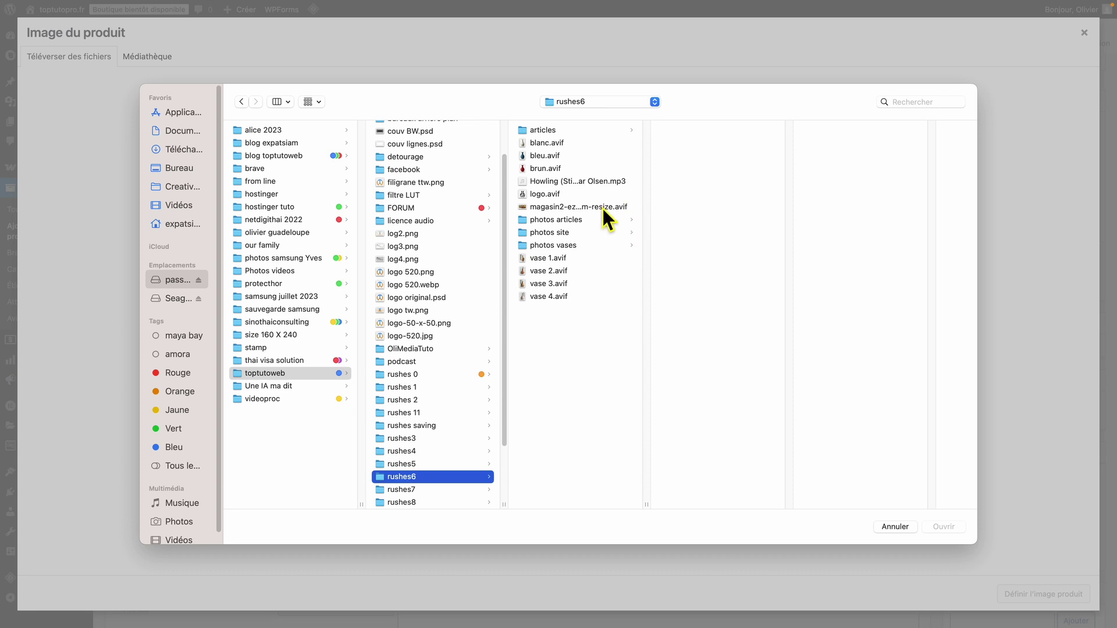
left_click(571, 246)
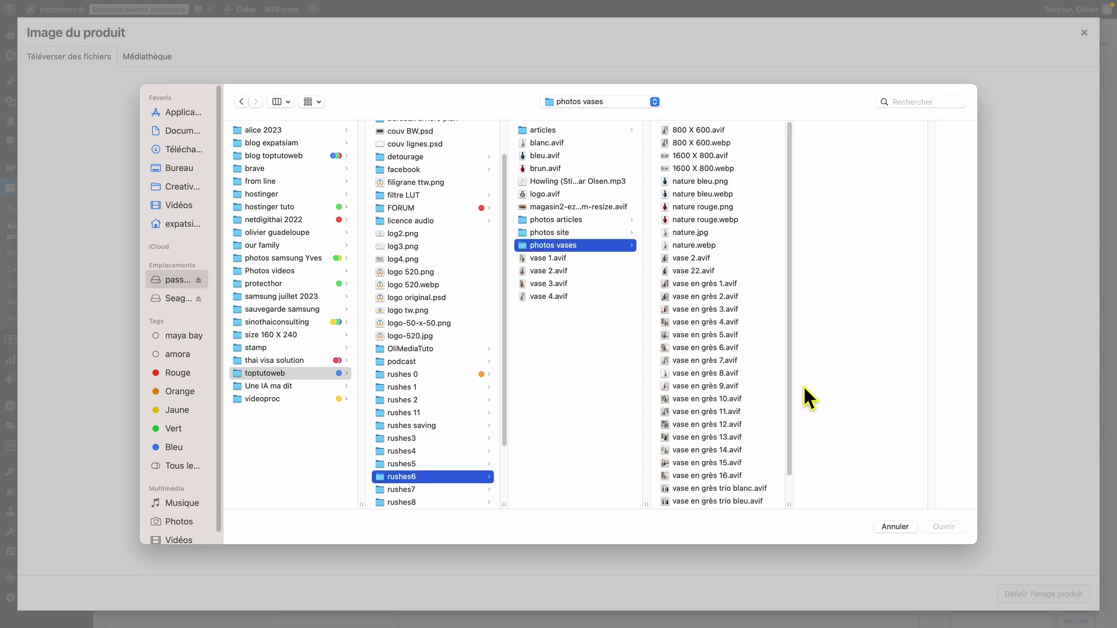
scroll(766, 378, "down", 2)
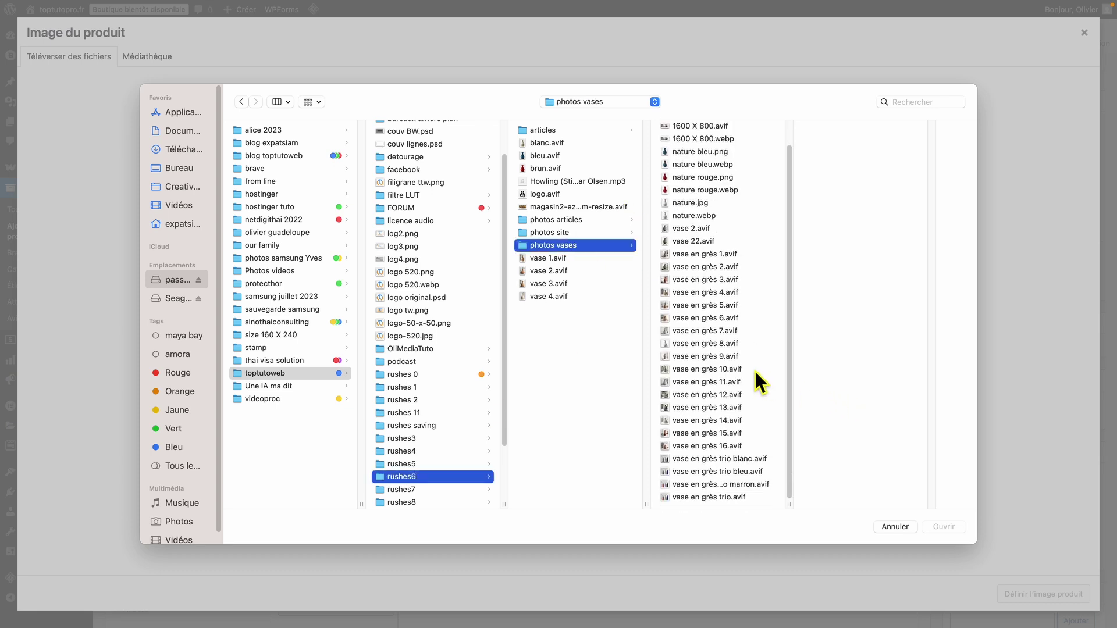
left_click_drag(754, 368, 759, 448)
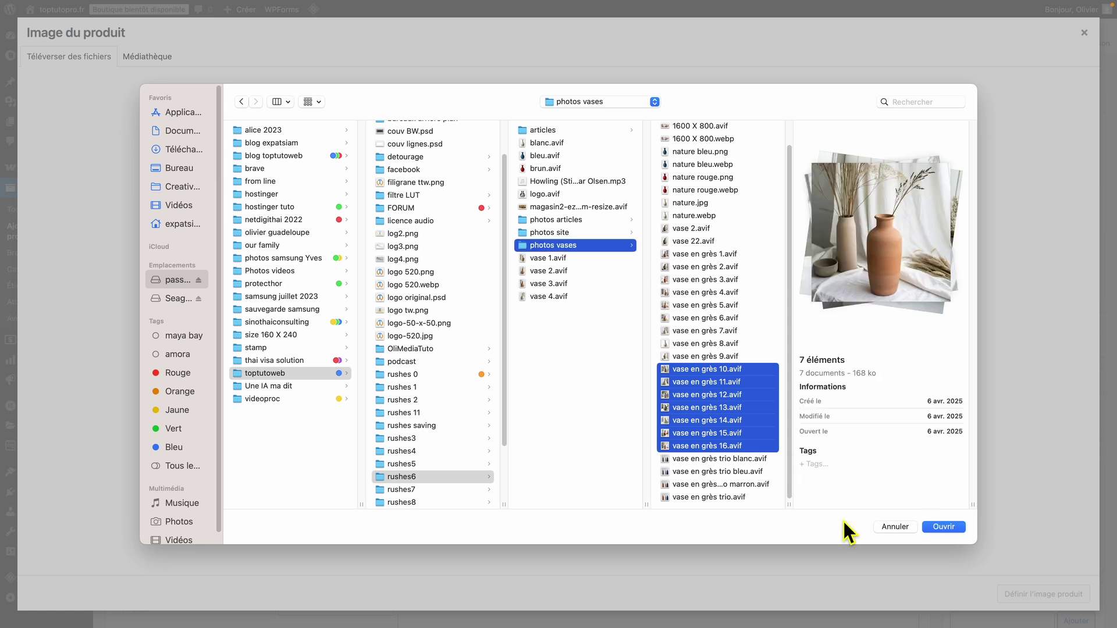
left_click(946, 528)
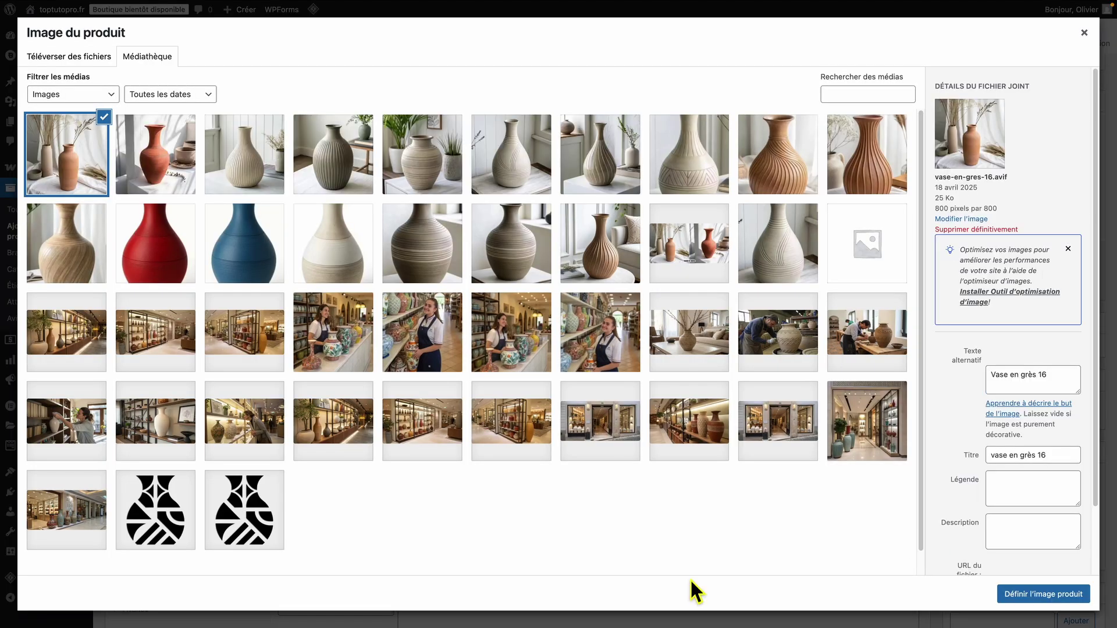
left_click(493, 143)
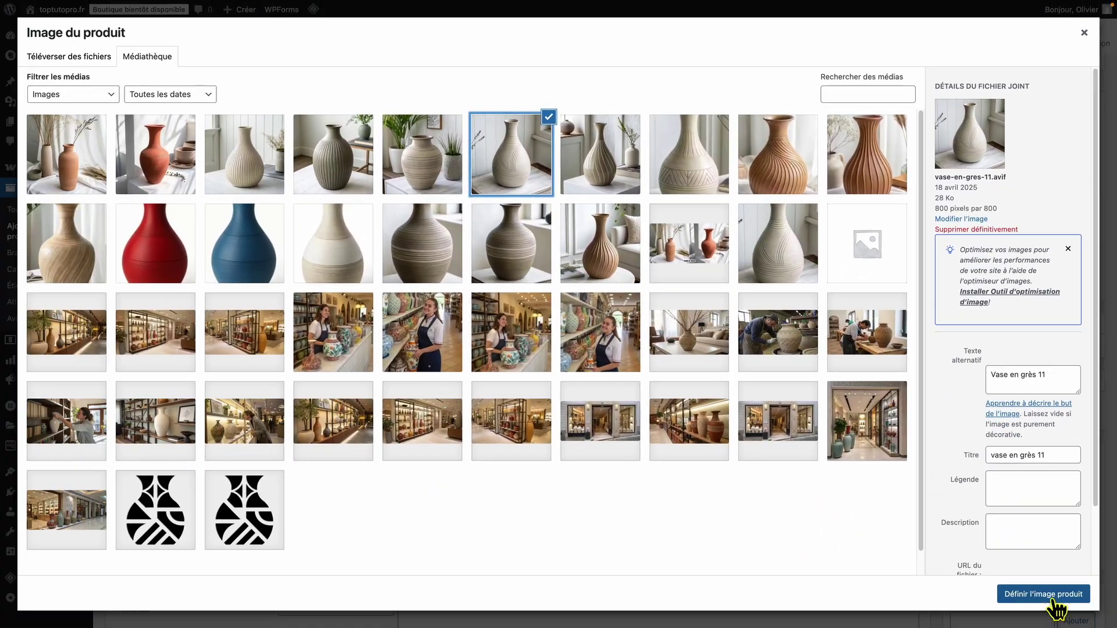
left_click(1043, 596)
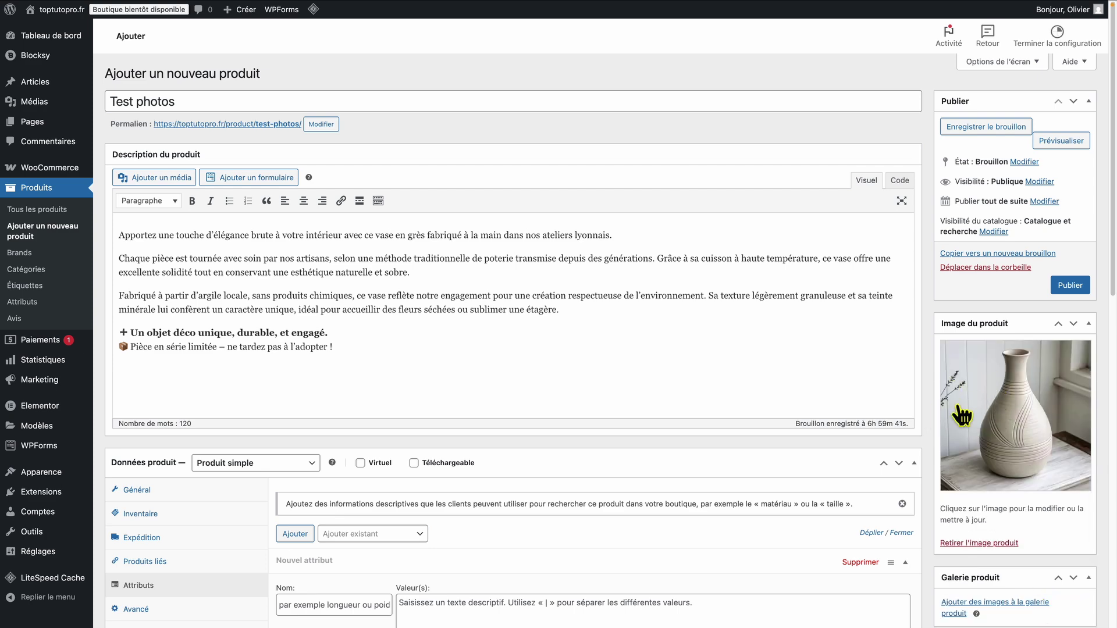
Add the images vase en grès 12 through vase en grès 16 from the media library to the product gallery.
scroll(967, 416, "down", 1)
scroll(966, 416, "down", 5)
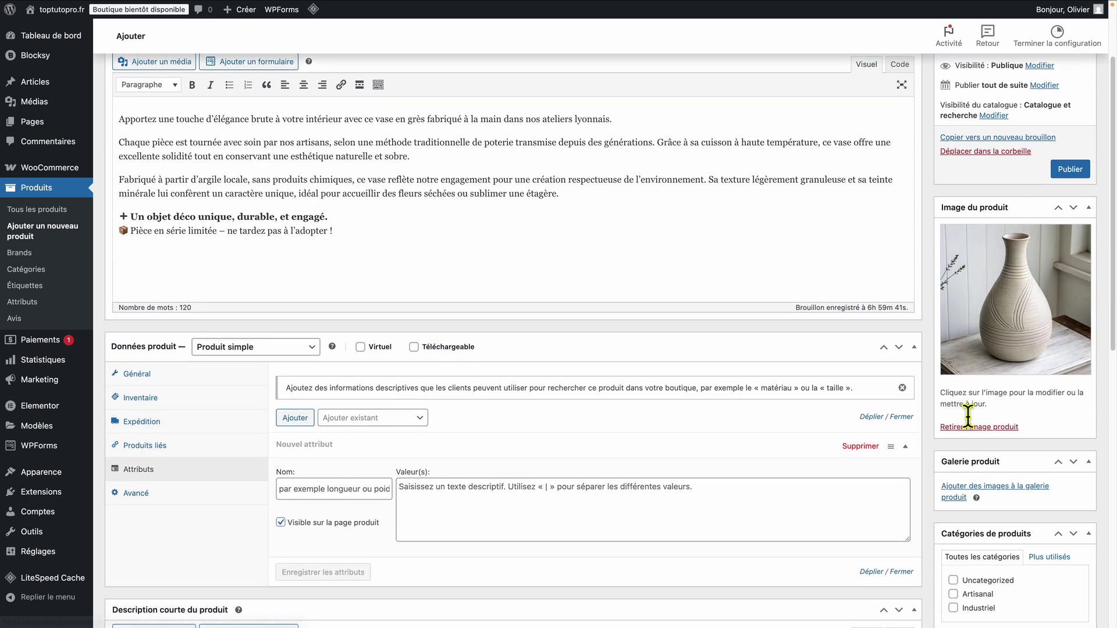
scroll(966, 410, "down", 2)
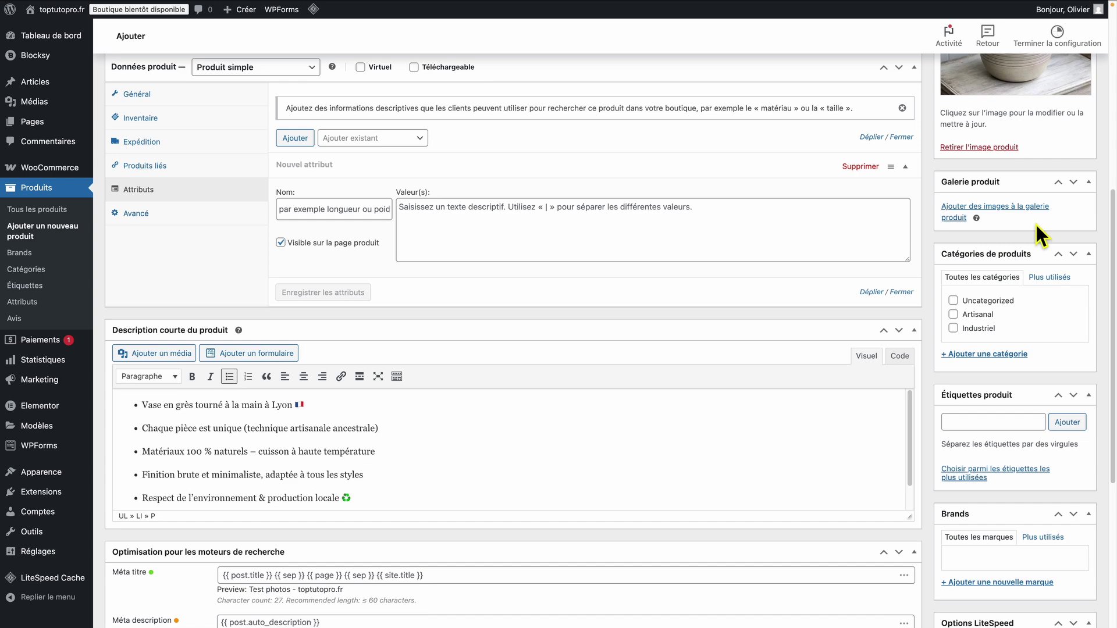
left_click(1033, 208)
left_click(414, 170)
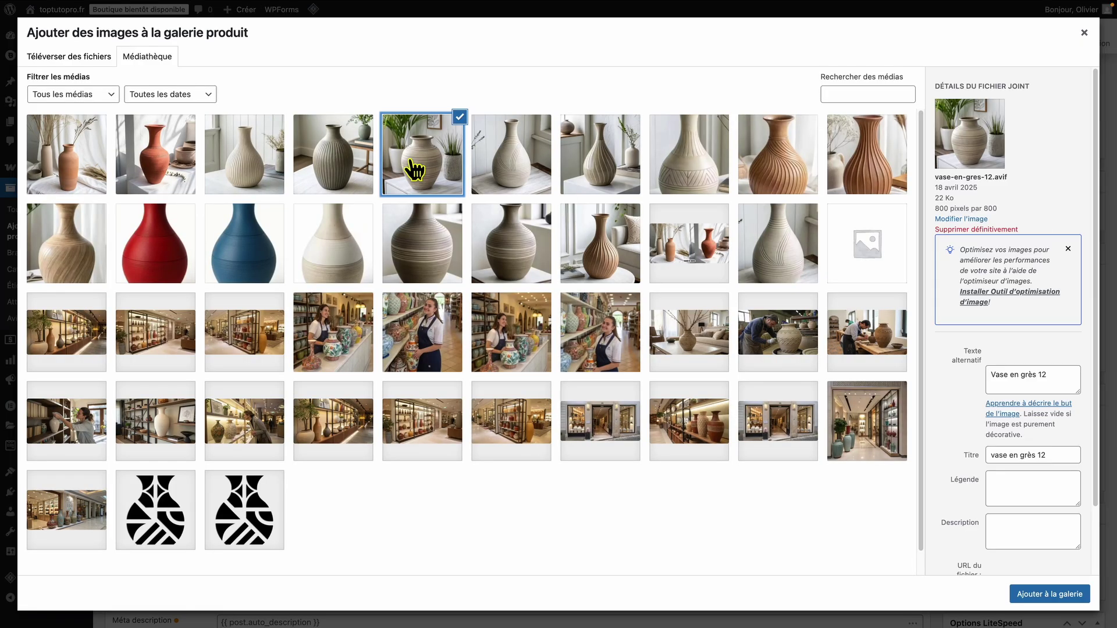
left_click(338, 169)
left_click(241, 169)
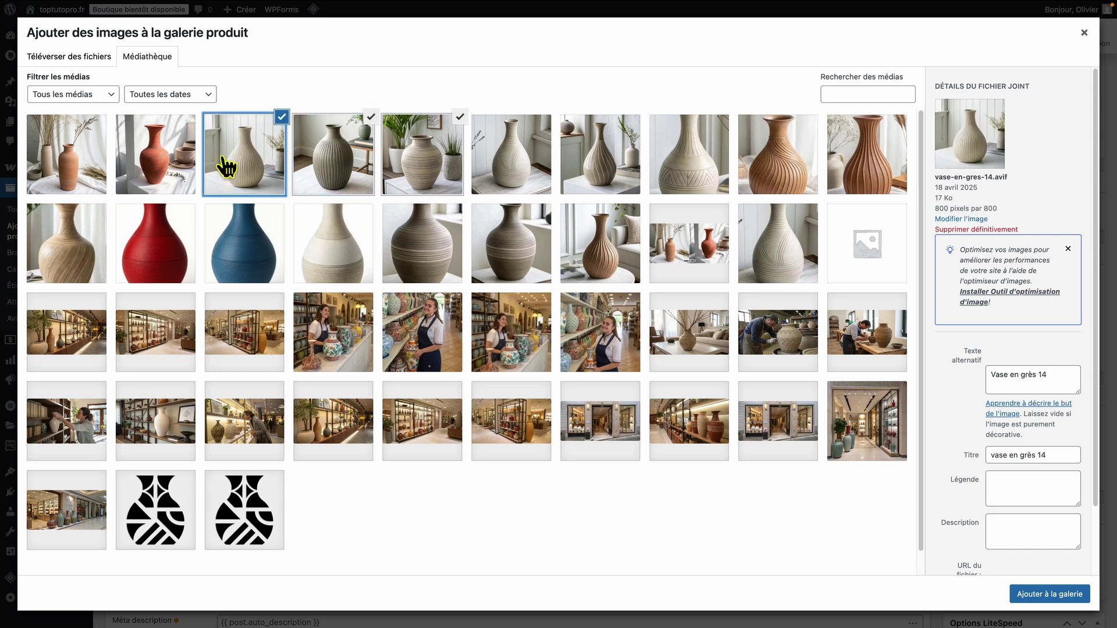
left_click(181, 168)
left_click(68, 169)
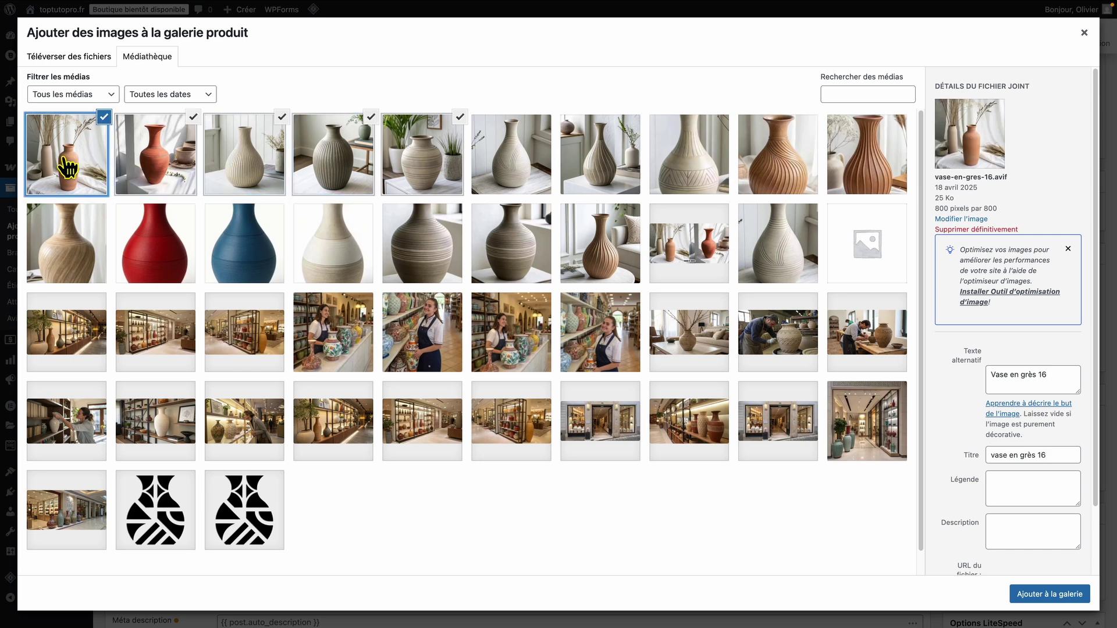
left_click(1060, 598)
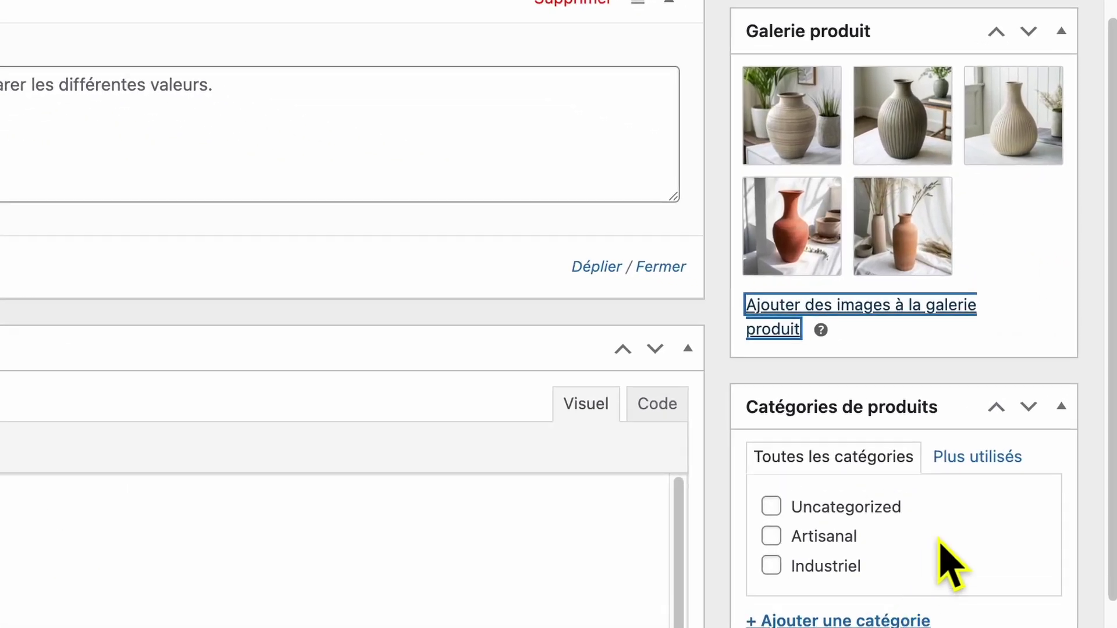
Assign the product to the Artisanal category and publish it.
left_click(771, 536)
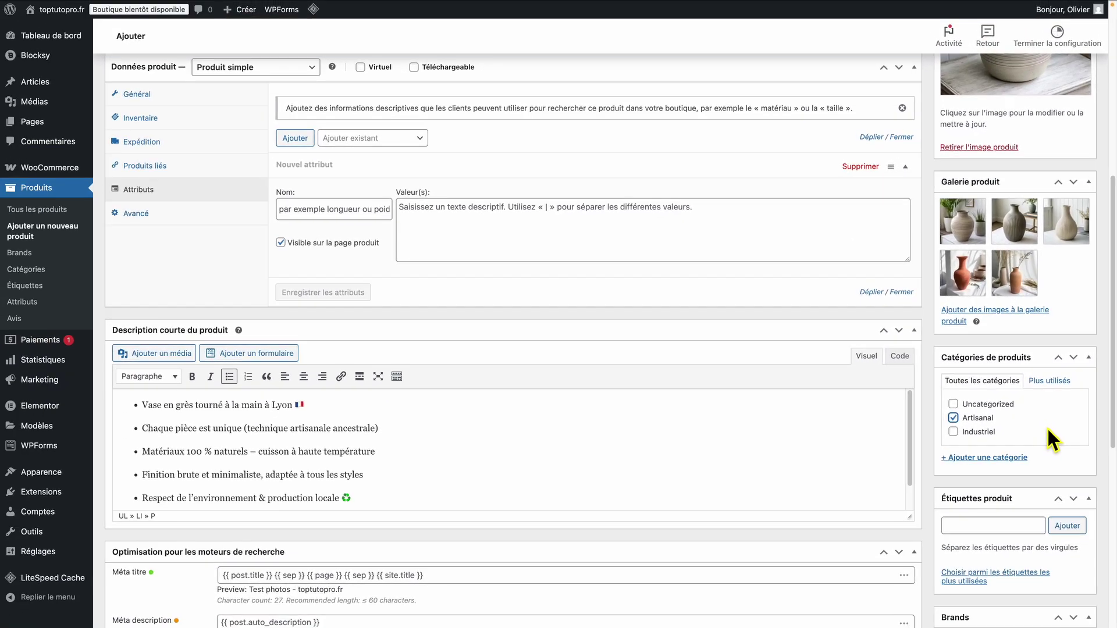
scroll(1045, 427, "up", 7)
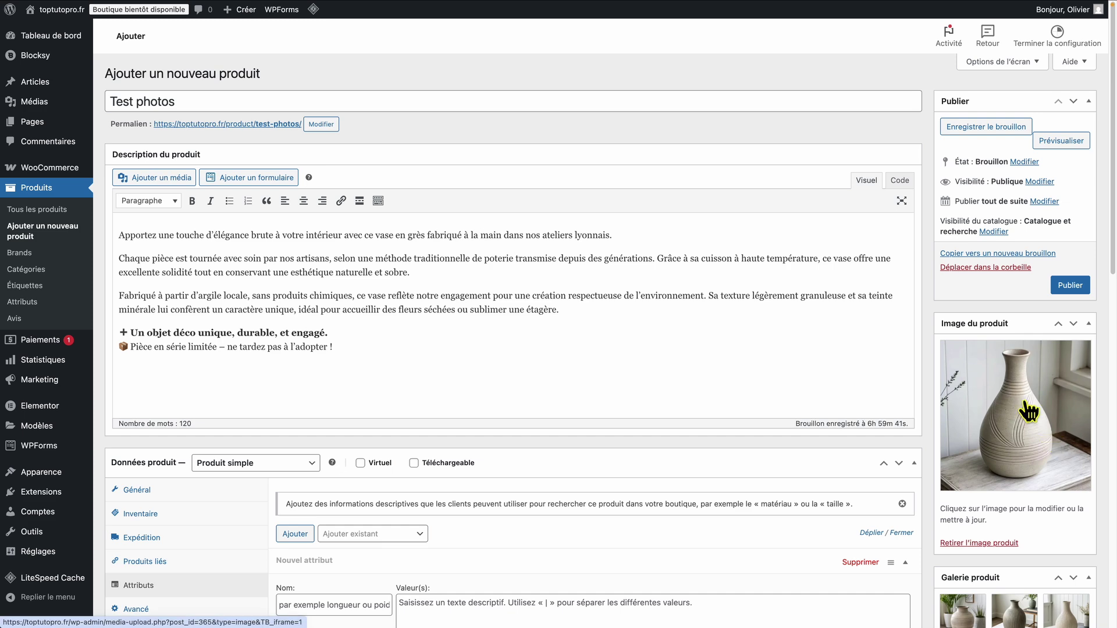
left_click(1065, 287)
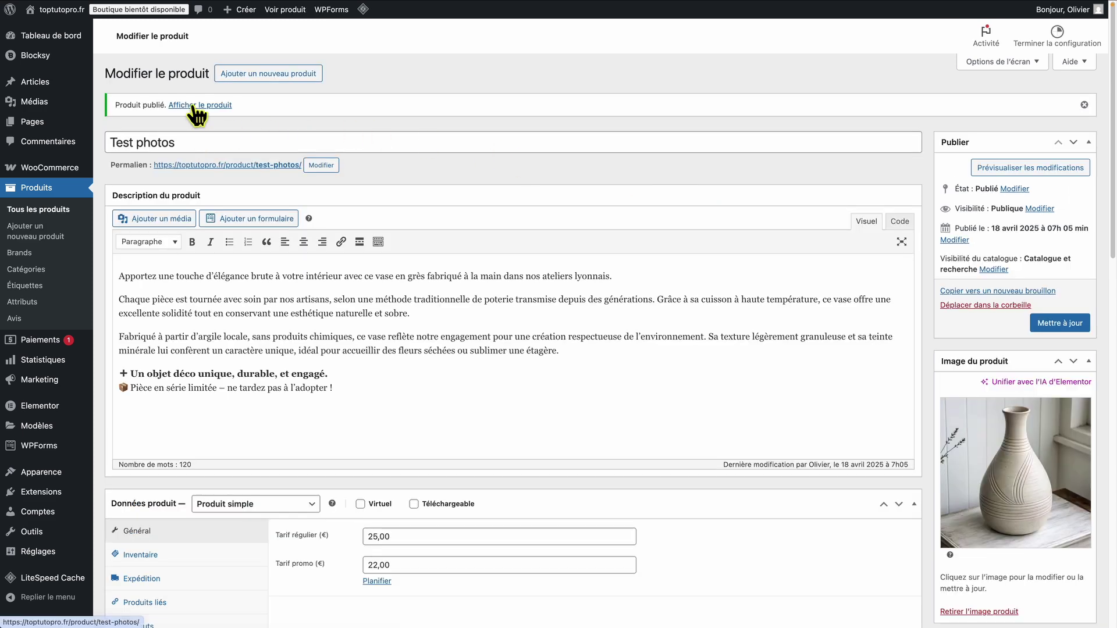
View the published Test photos product page and browse its gallery images through the thumbnails.
left_click(196, 107)
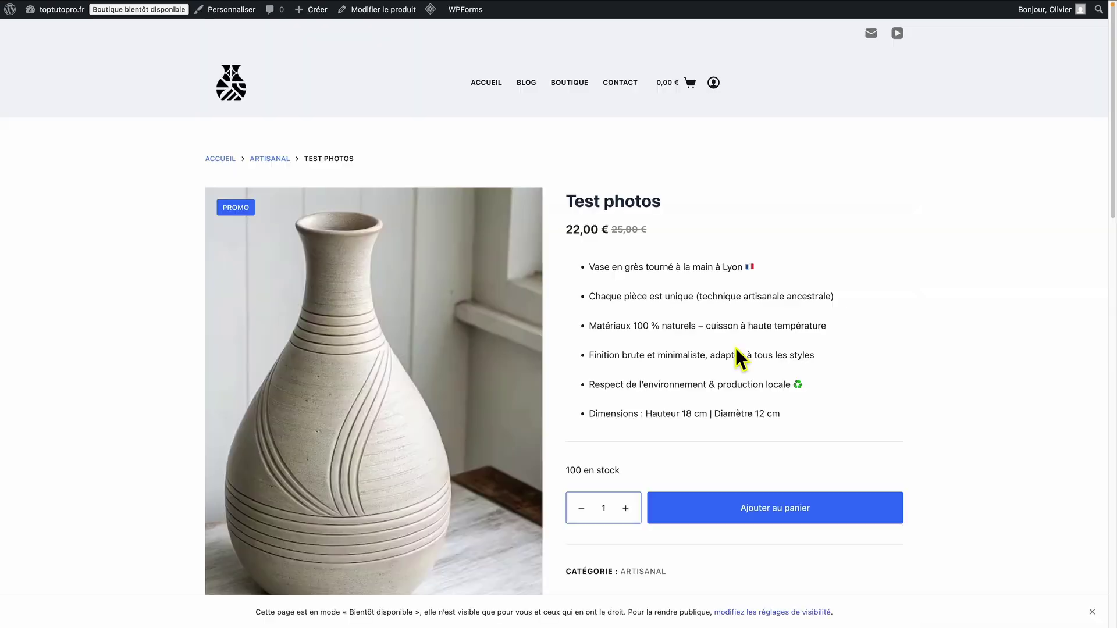
scroll(735, 356, "down", 3)
scroll(736, 352, "up", 1)
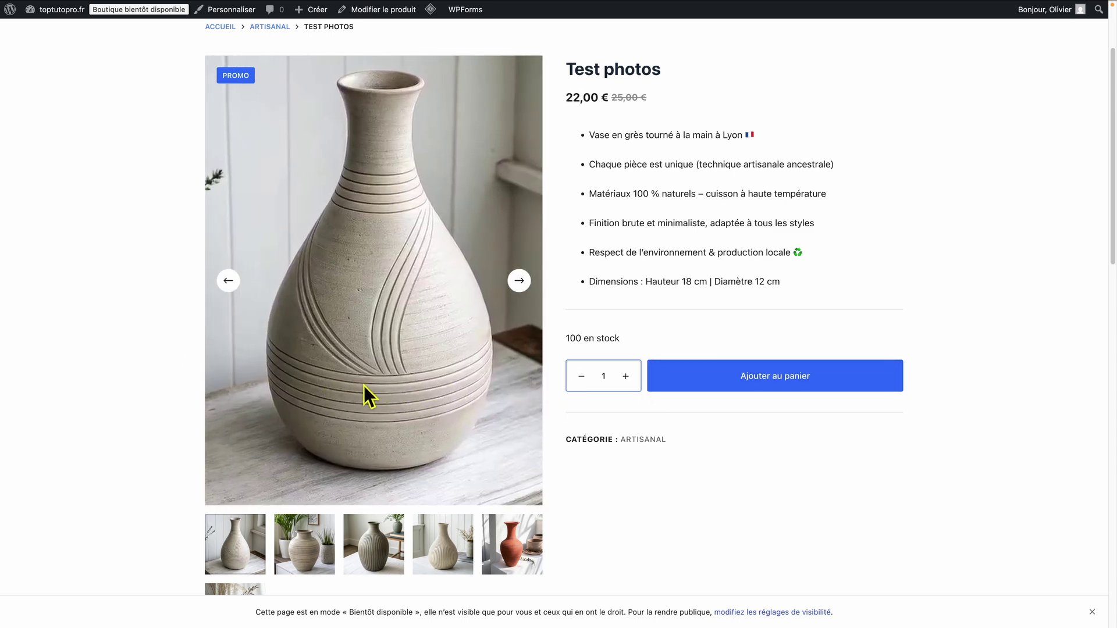
left_click(306, 544)
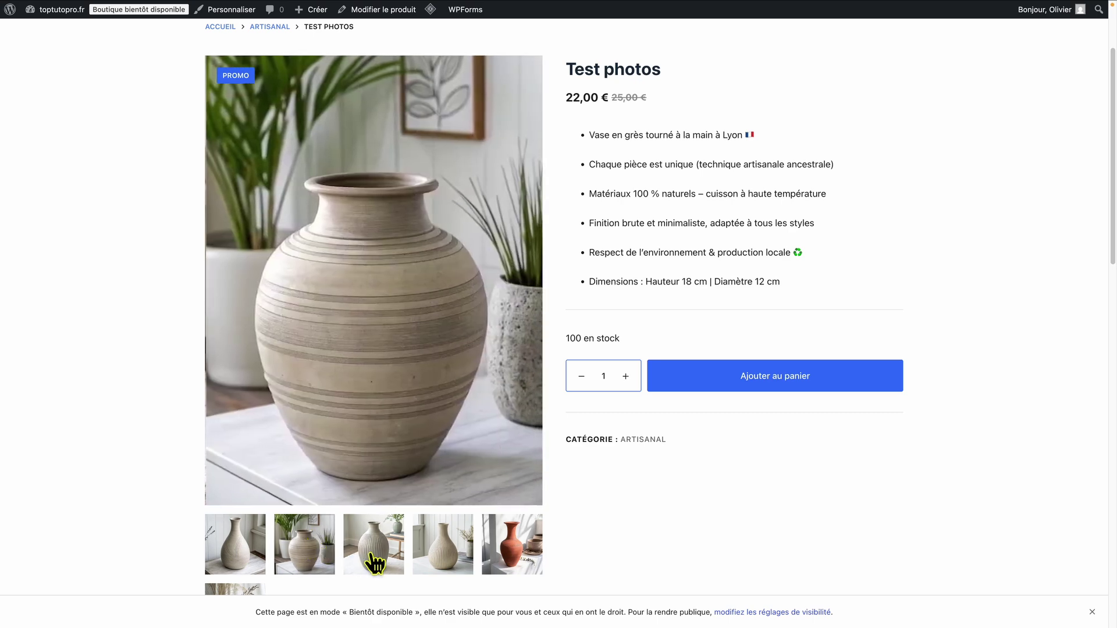
left_click(374, 561)
left_click(453, 568)
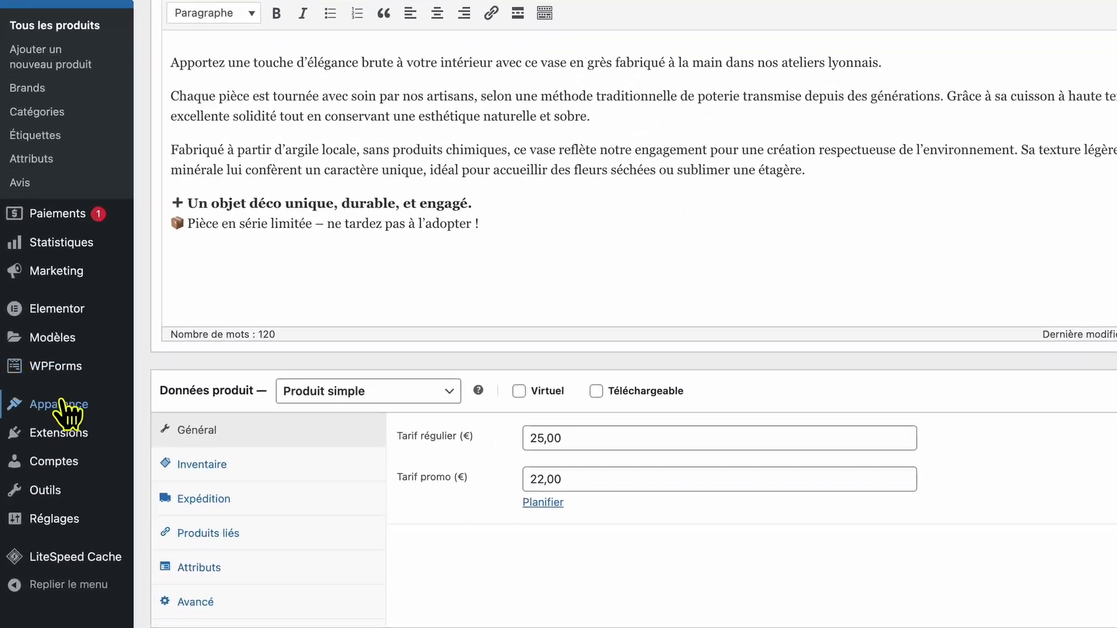
Open the theme customizer and bring up the Test photos product from the Boutique page in the preview.
mouse_move(36, 473)
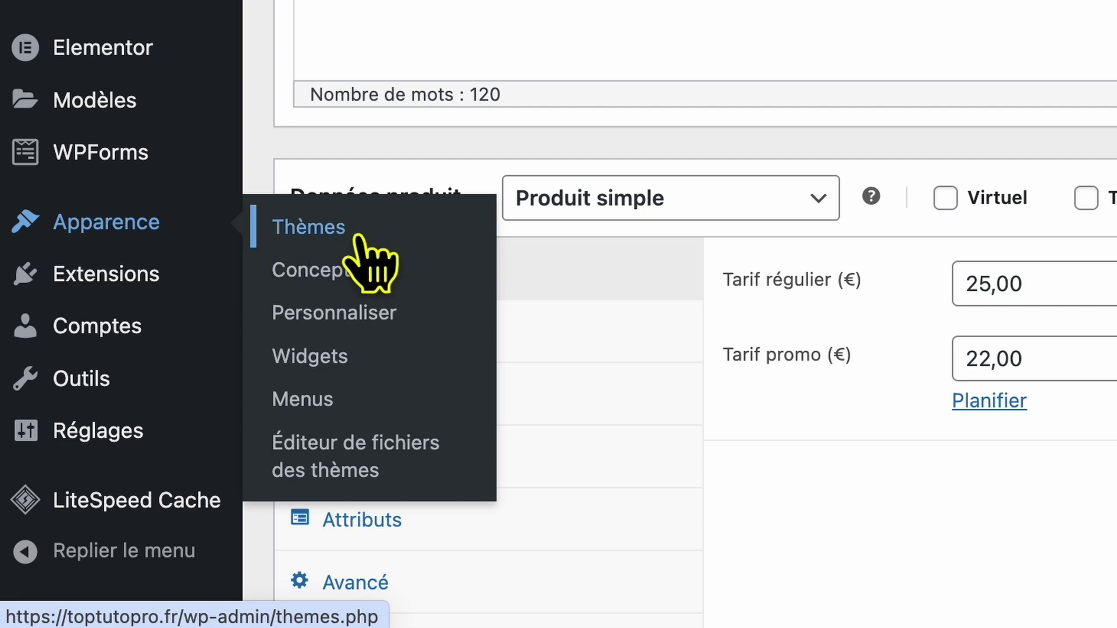
left_click(382, 314)
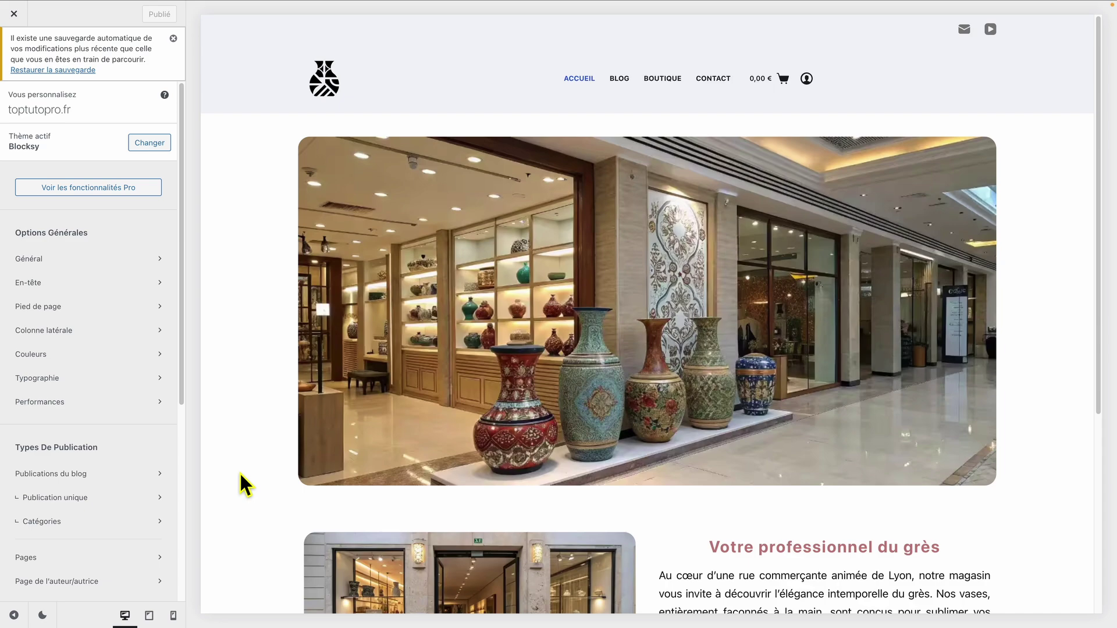
left_click(670, 80)
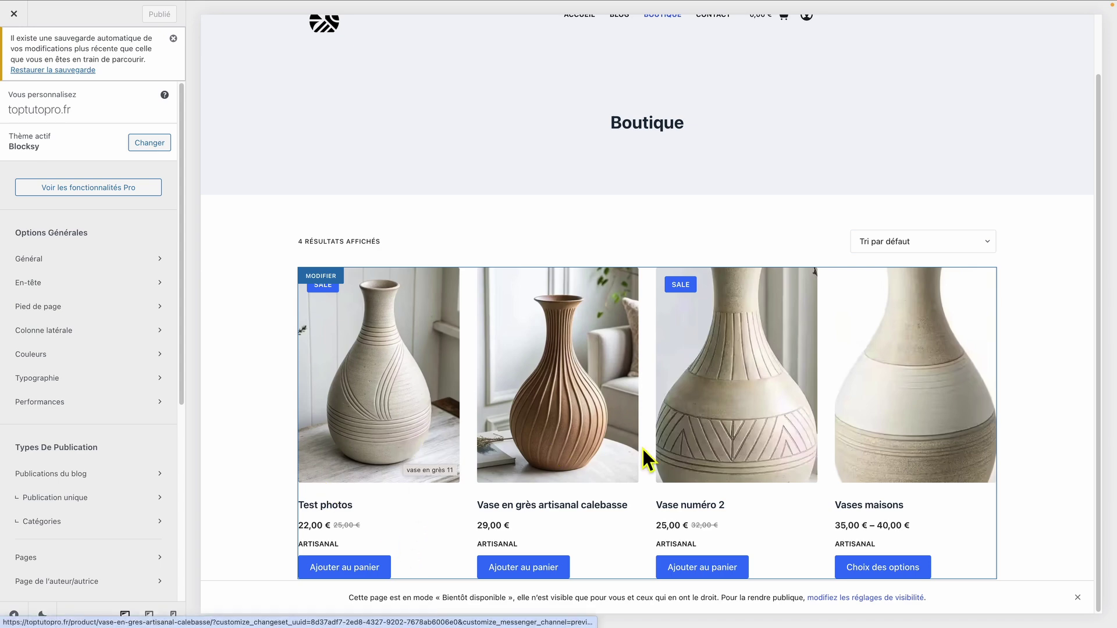
left_click(355, 414)
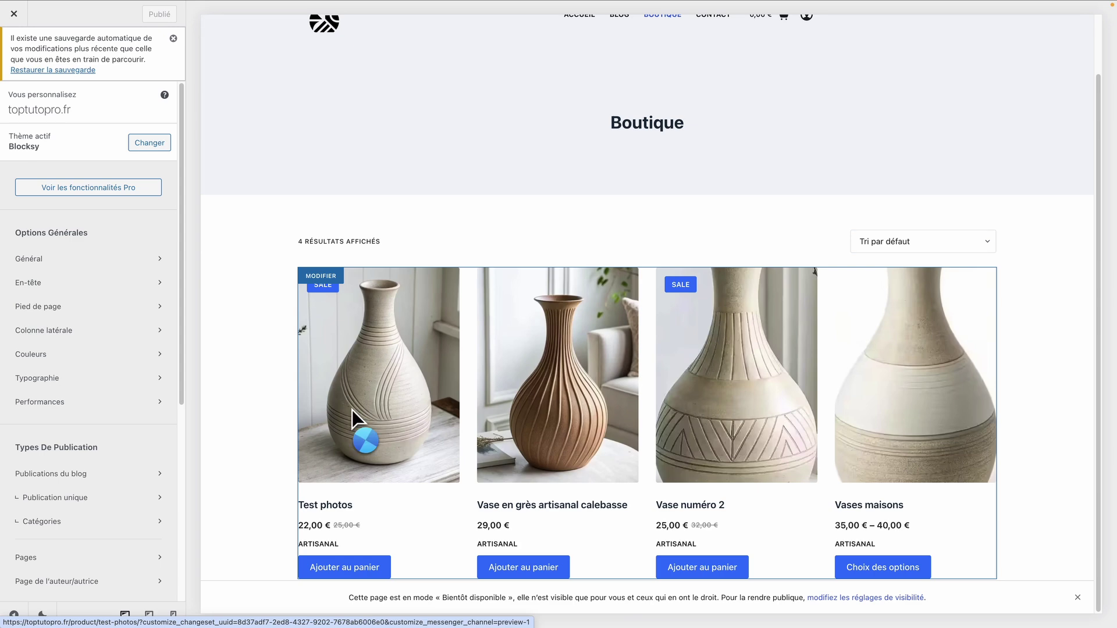
scroll(241, 421, "down", 2)
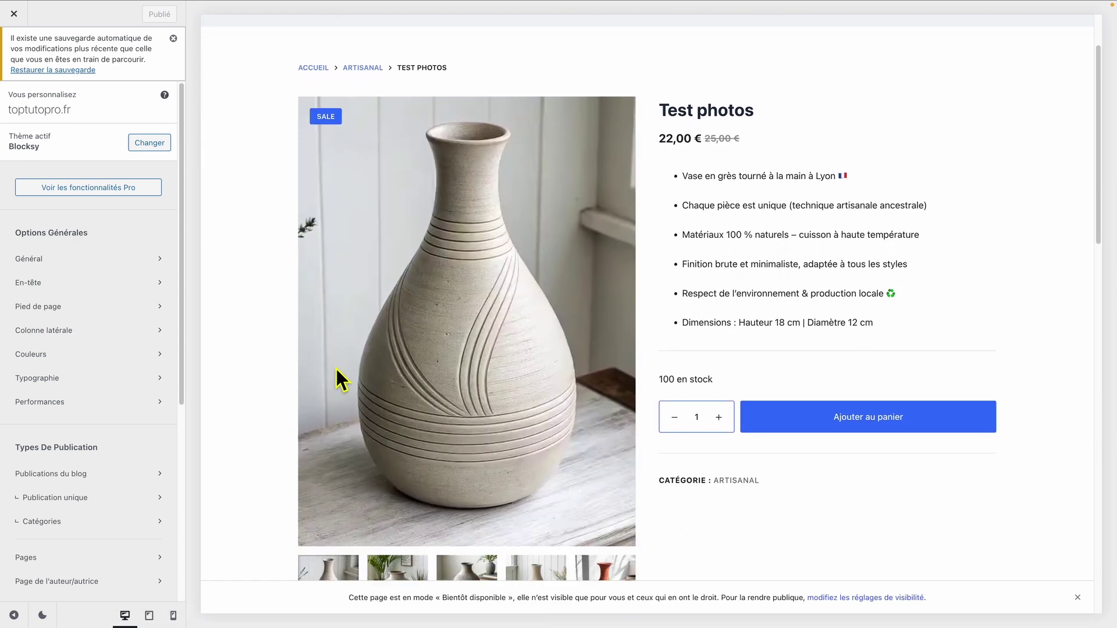
scroll(235, 375, "down", 1)
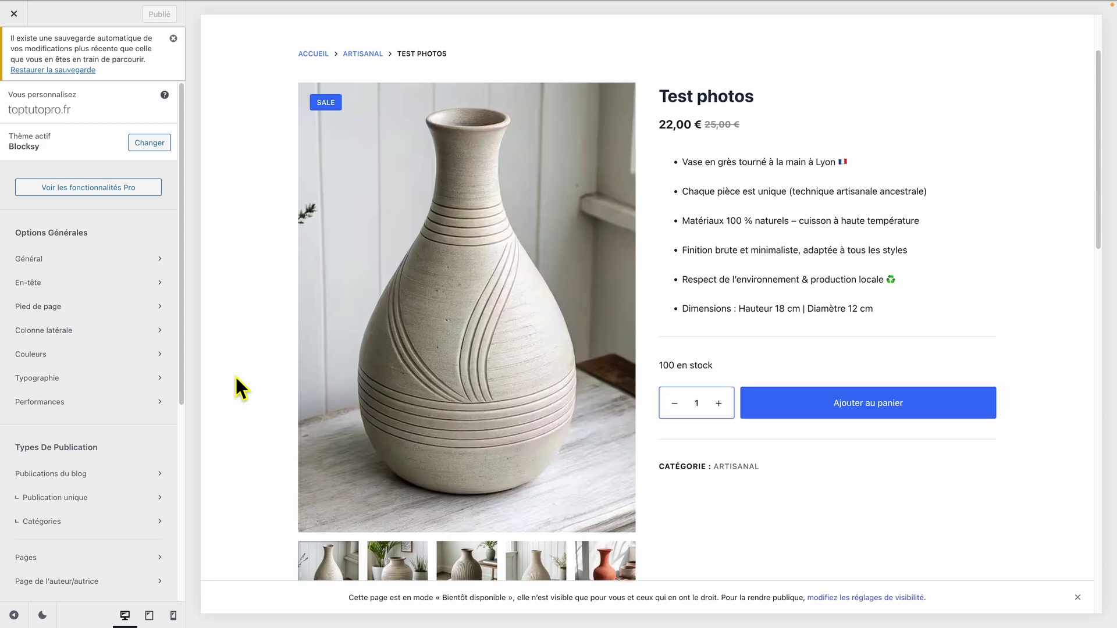
scroll(242, 375, "down", 1)
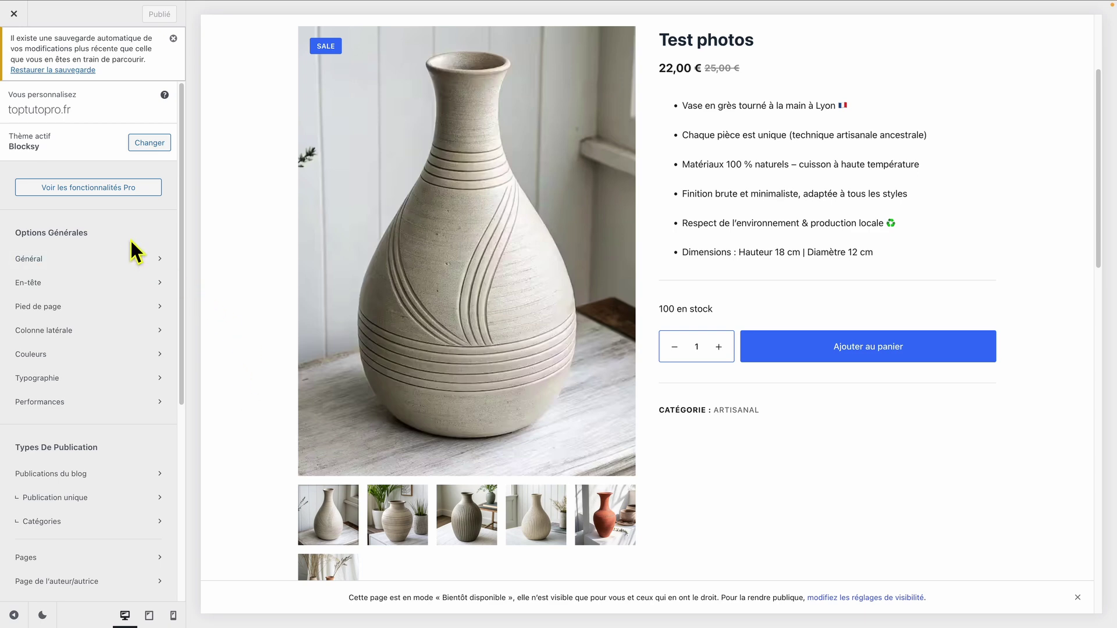
Open the WooCommerce "Produit unique" settings in the customizer.
scroll(107, 368, "down", 1)
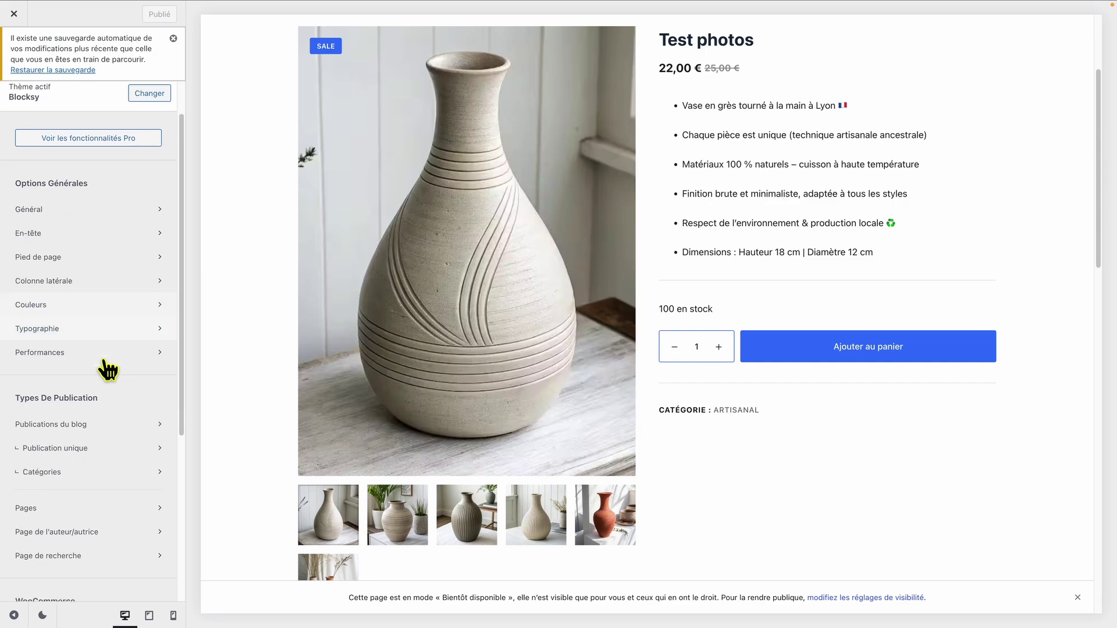
scroll(108, 367, "down", 3)
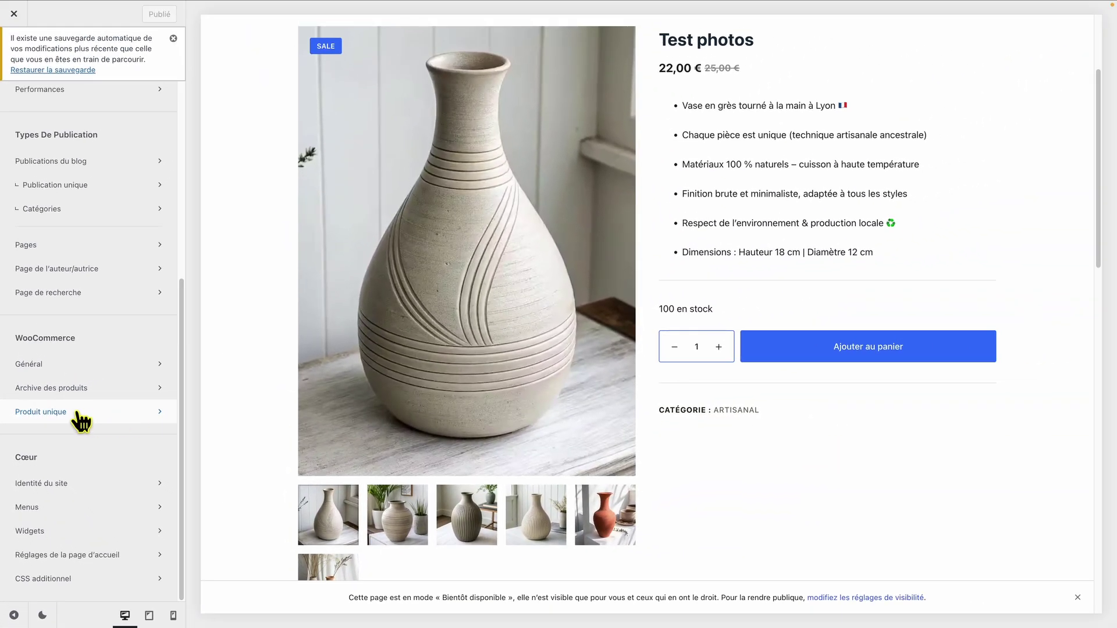
left_click(120, 416)
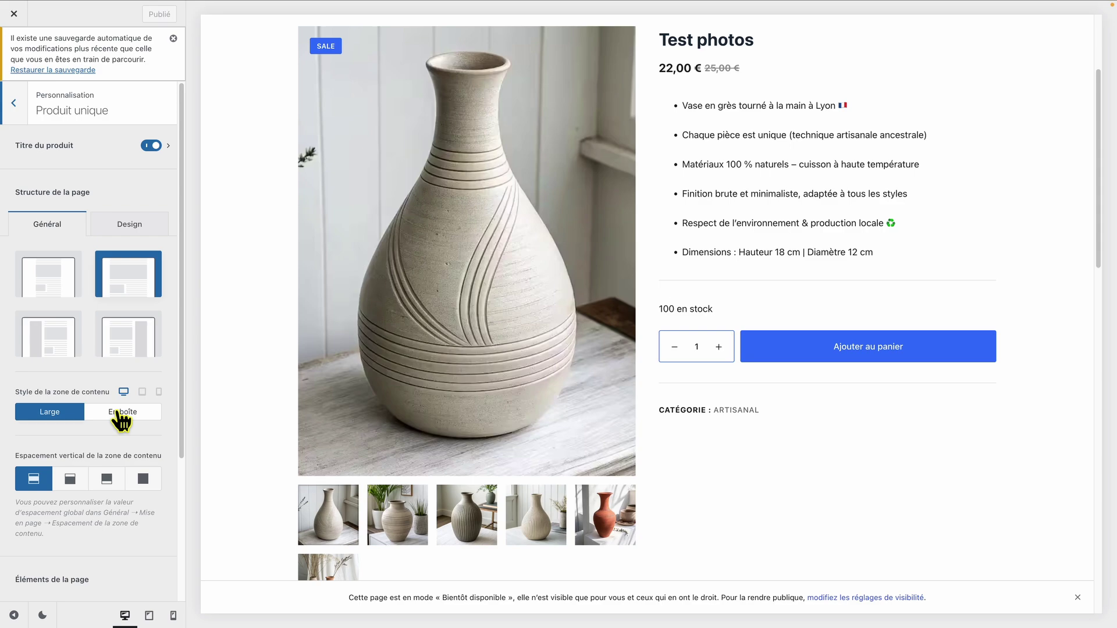